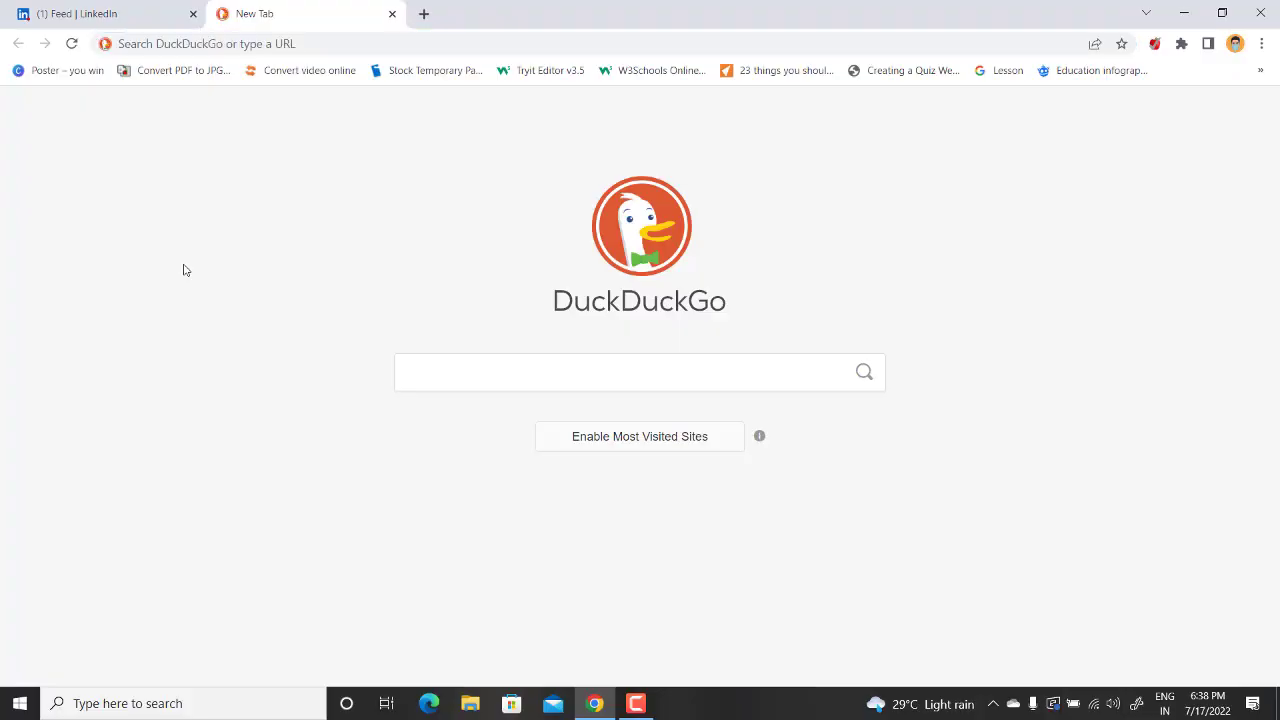
# Load linkedjetpack.com and go to its LinkedIn Recommendation Generator under Free LinkedIn Resources
pyautogui.click(200, 45)
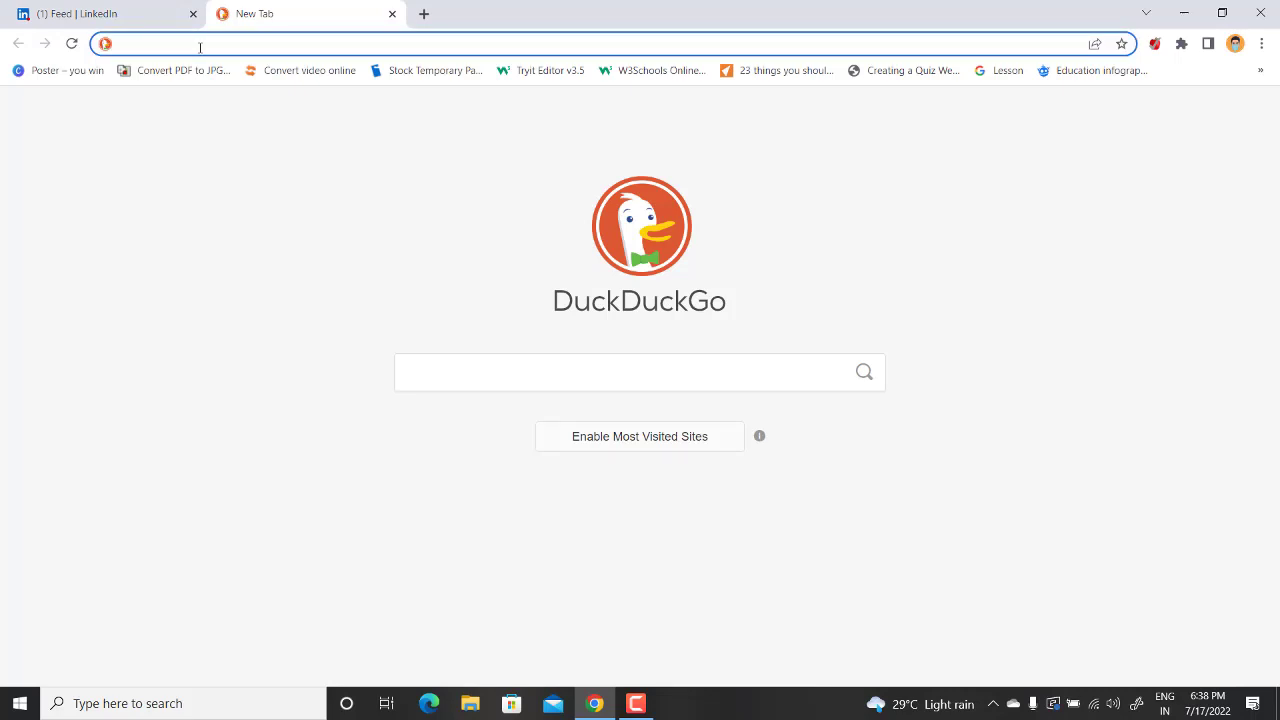
pyautogui.write('https://linkedjetpack.com/')
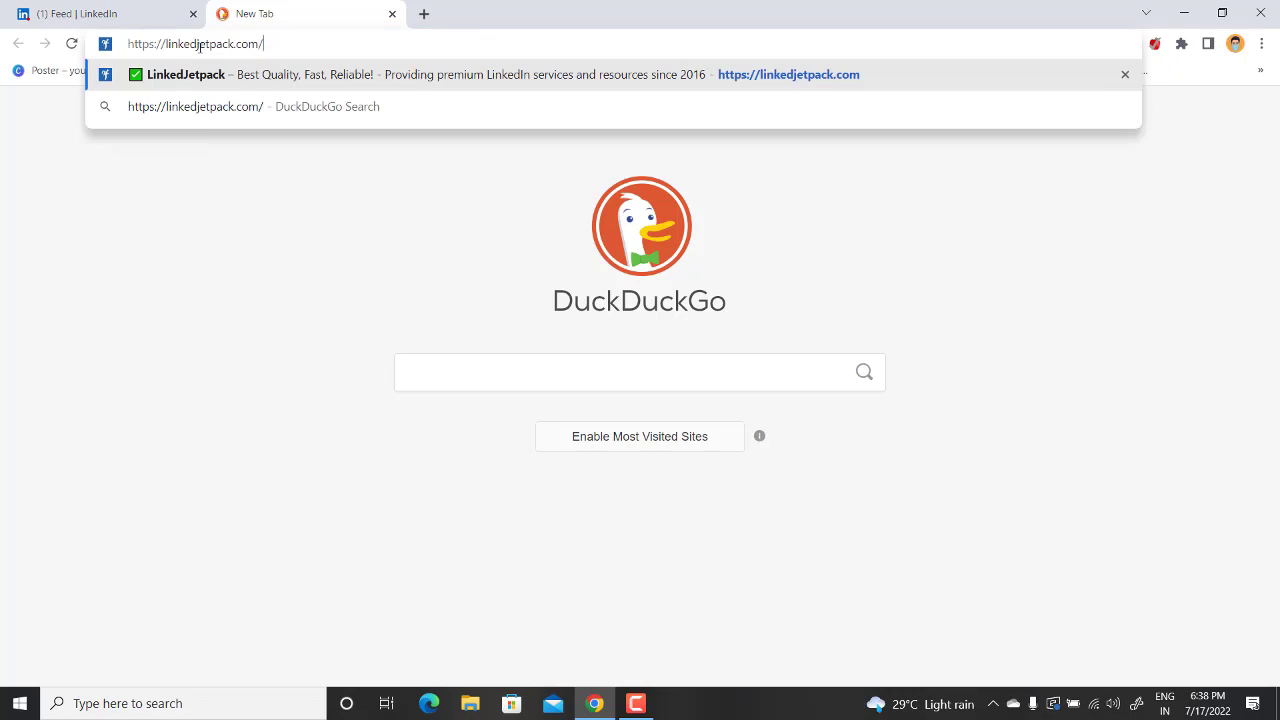
pyautogui.press('Return')
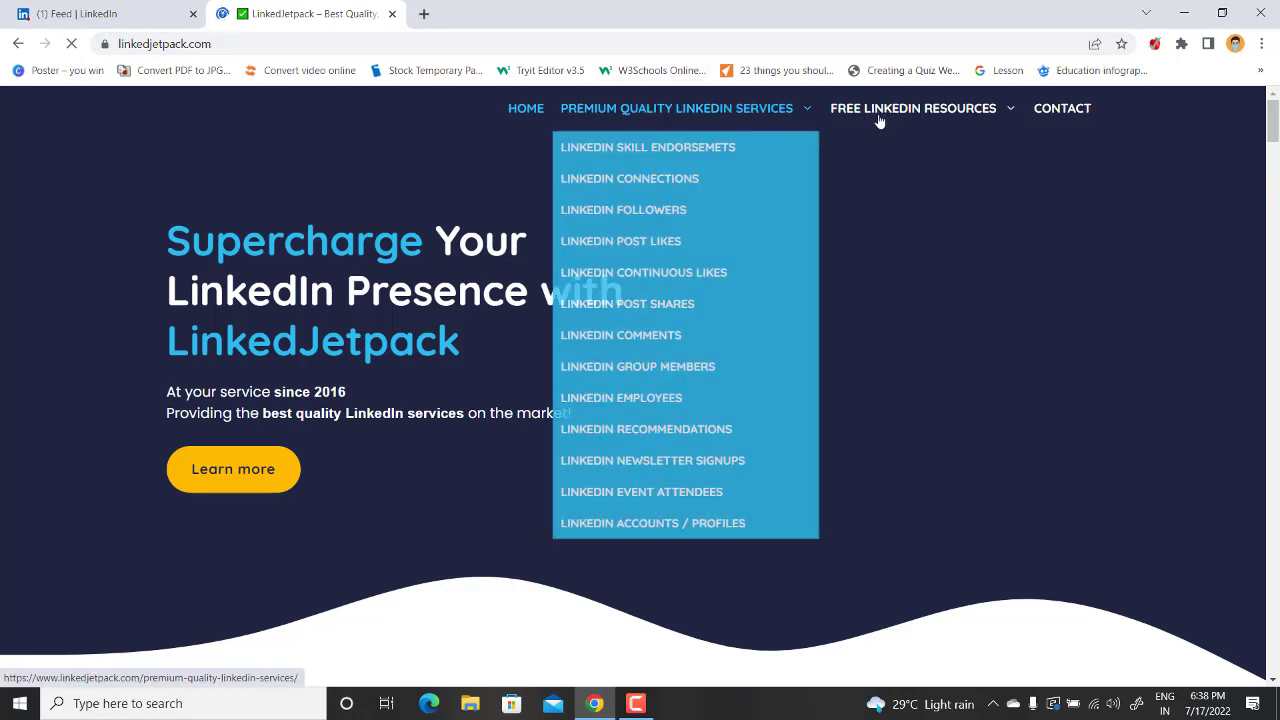
pyautogui.moveTo(965, 137)
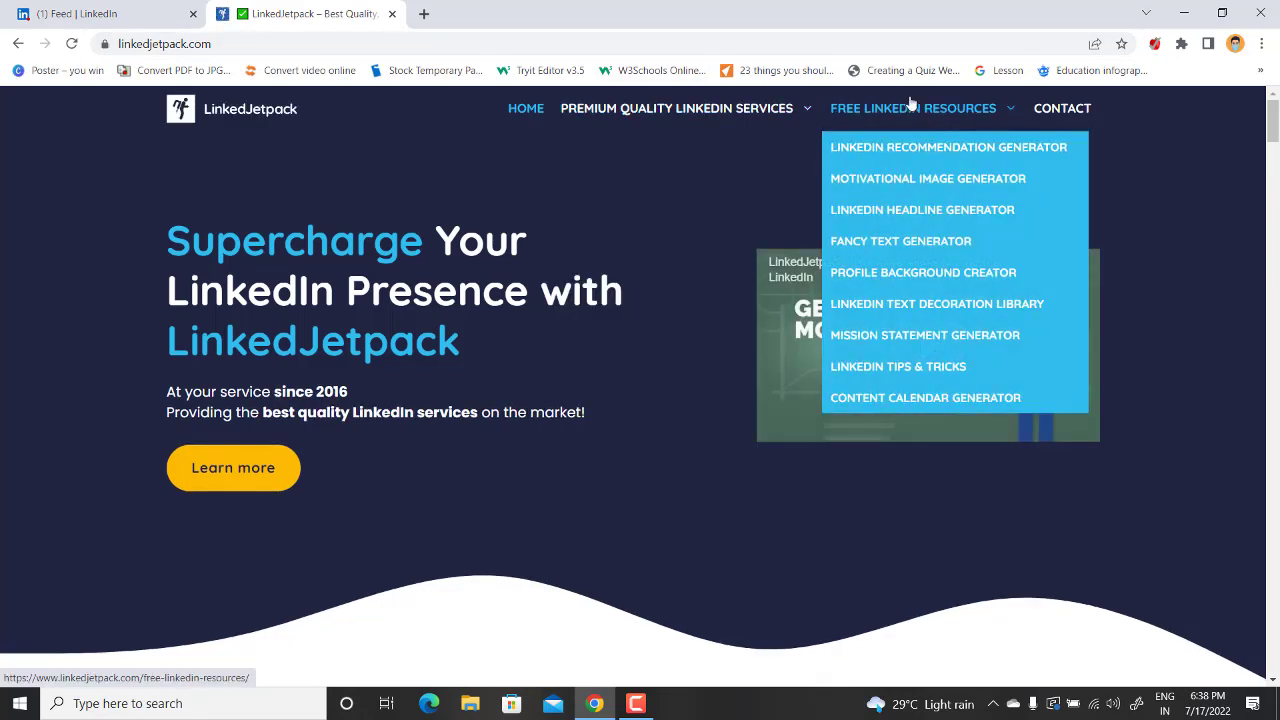
pyautogui.click(890, 162)
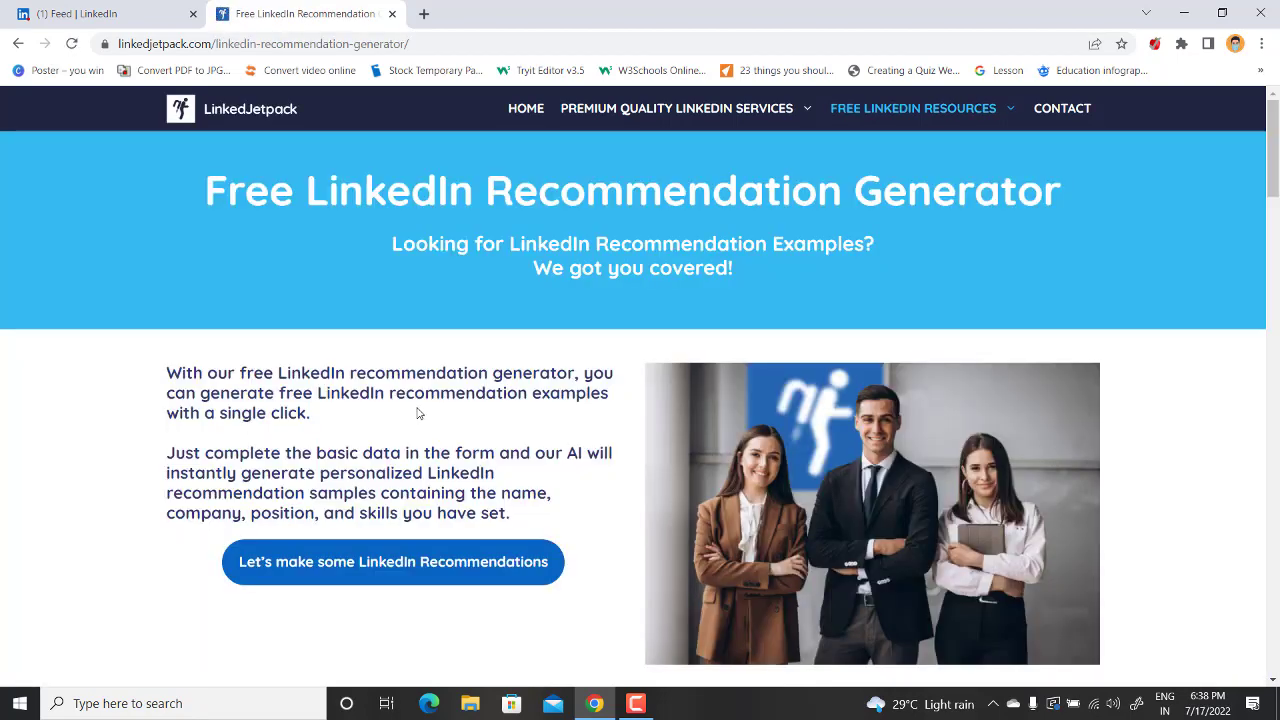
# Start the generator, enter the person's full name, choose Male gender and advance to step 2
pyautogui.click(403, 576)
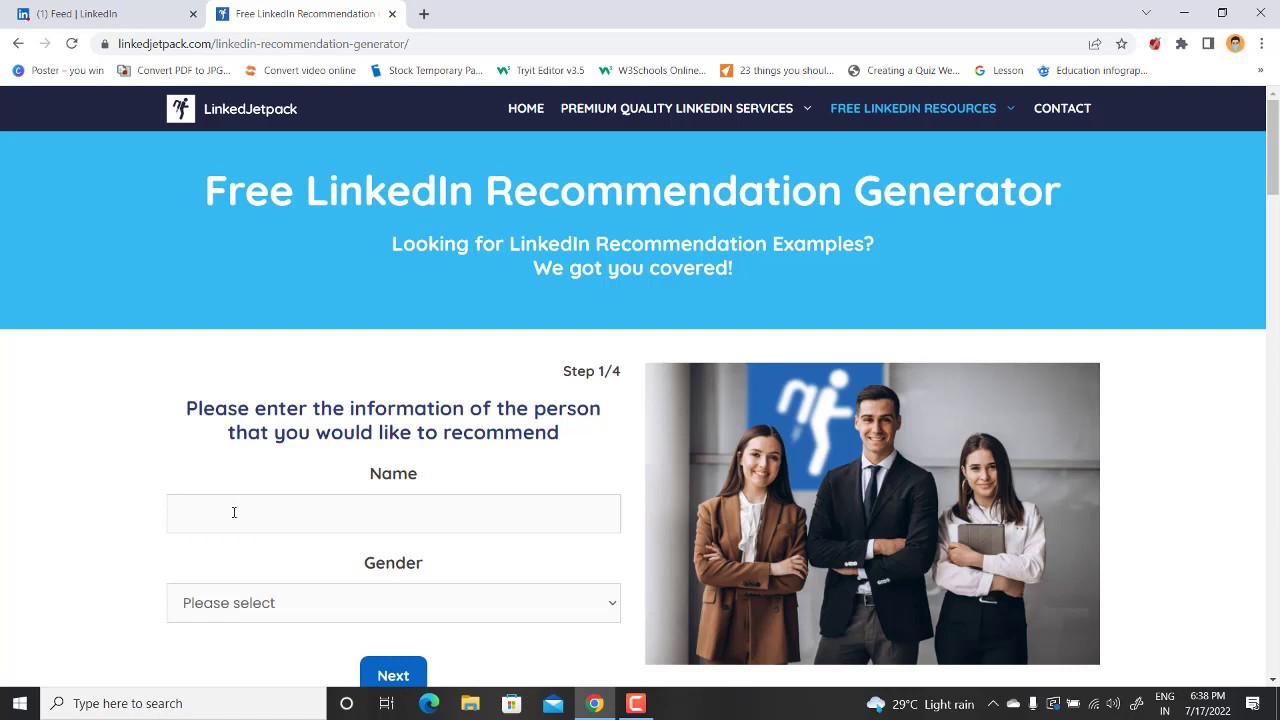
pyautogui.click(234, 512)
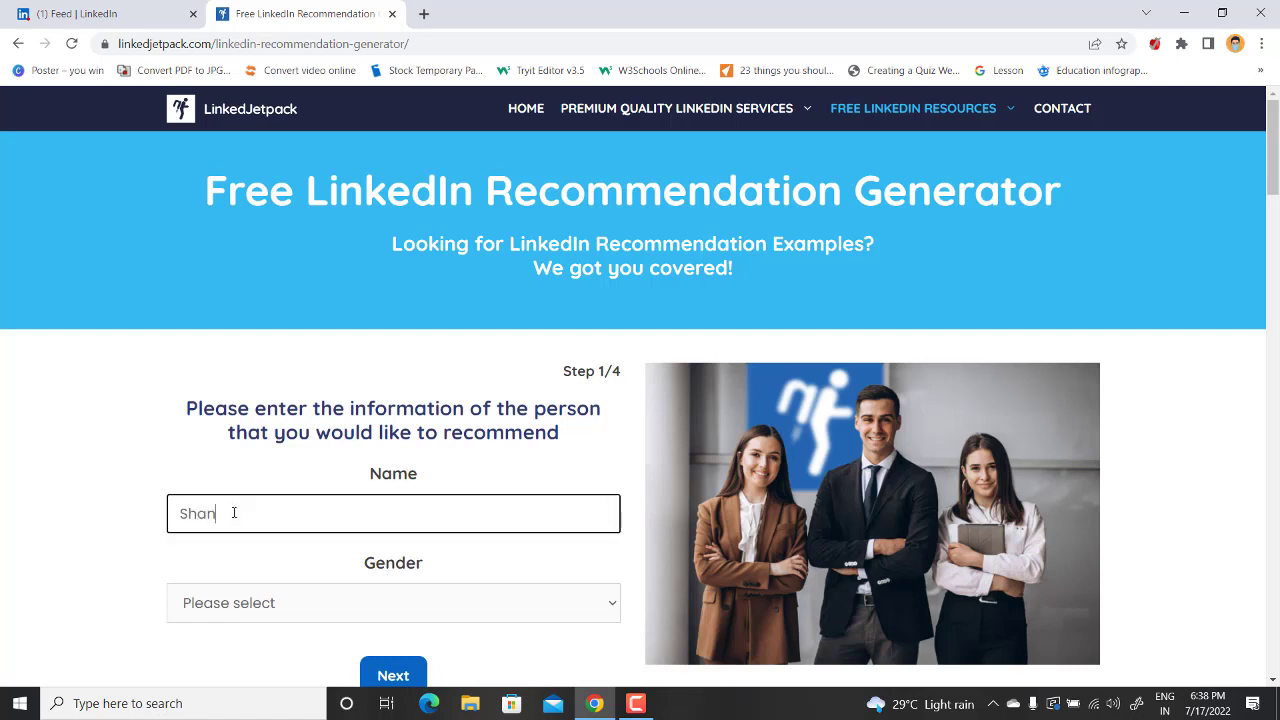
pyautogui.scroll(-2, 250, 425)
pyautogui.click(236, 444)
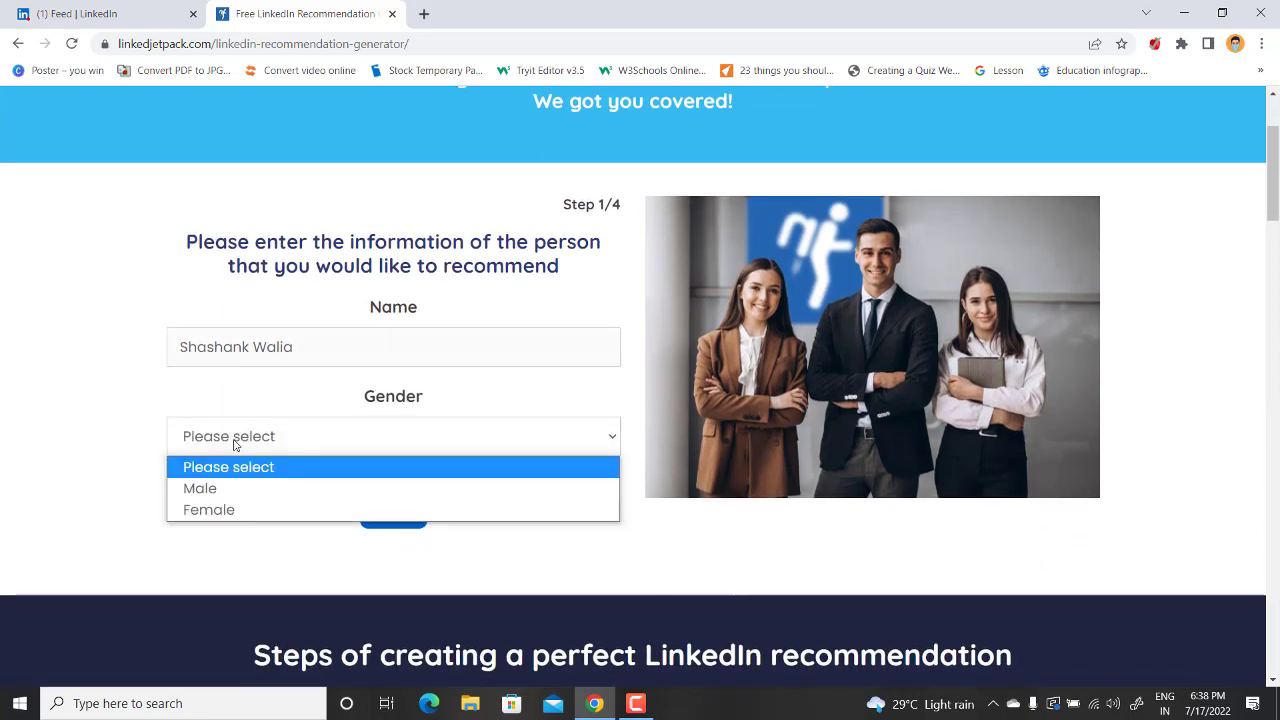
pyautogui.click(249, 490)
pyautogui.click(372, 510)
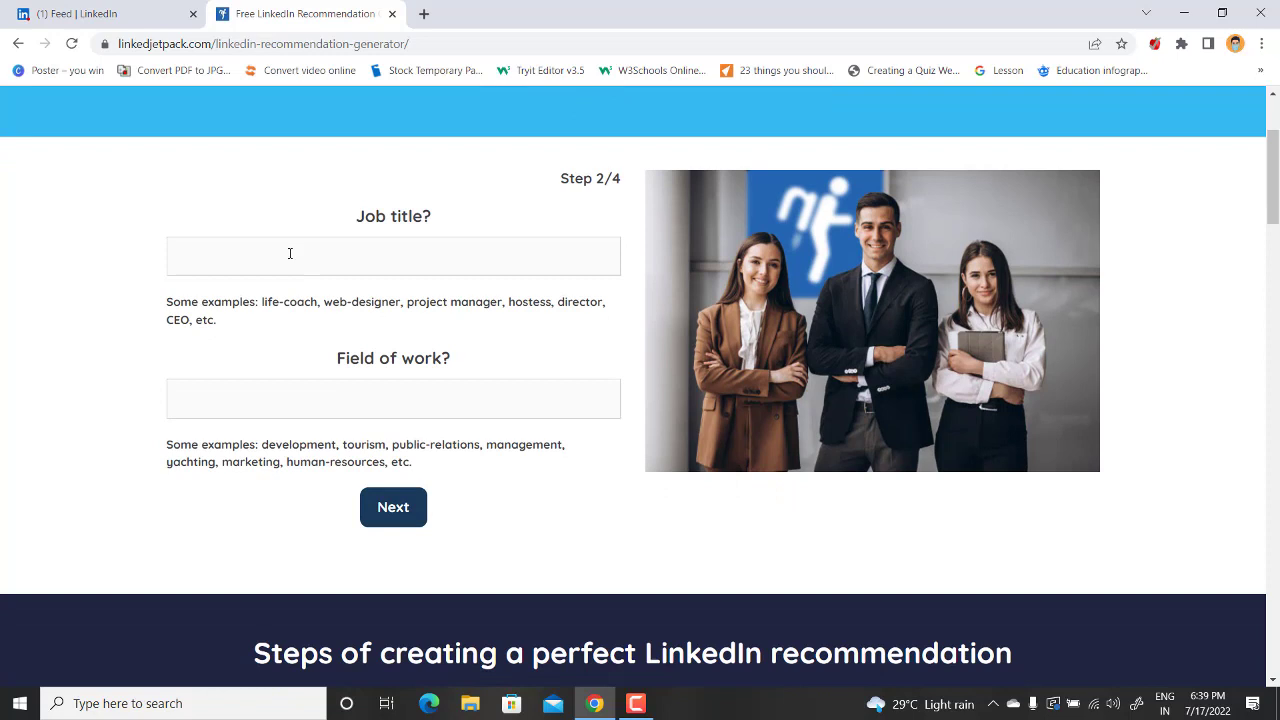
# Enter job title 'Security manager' and field of work 'Control Room Operations'
pyautogui.click(292, 251)
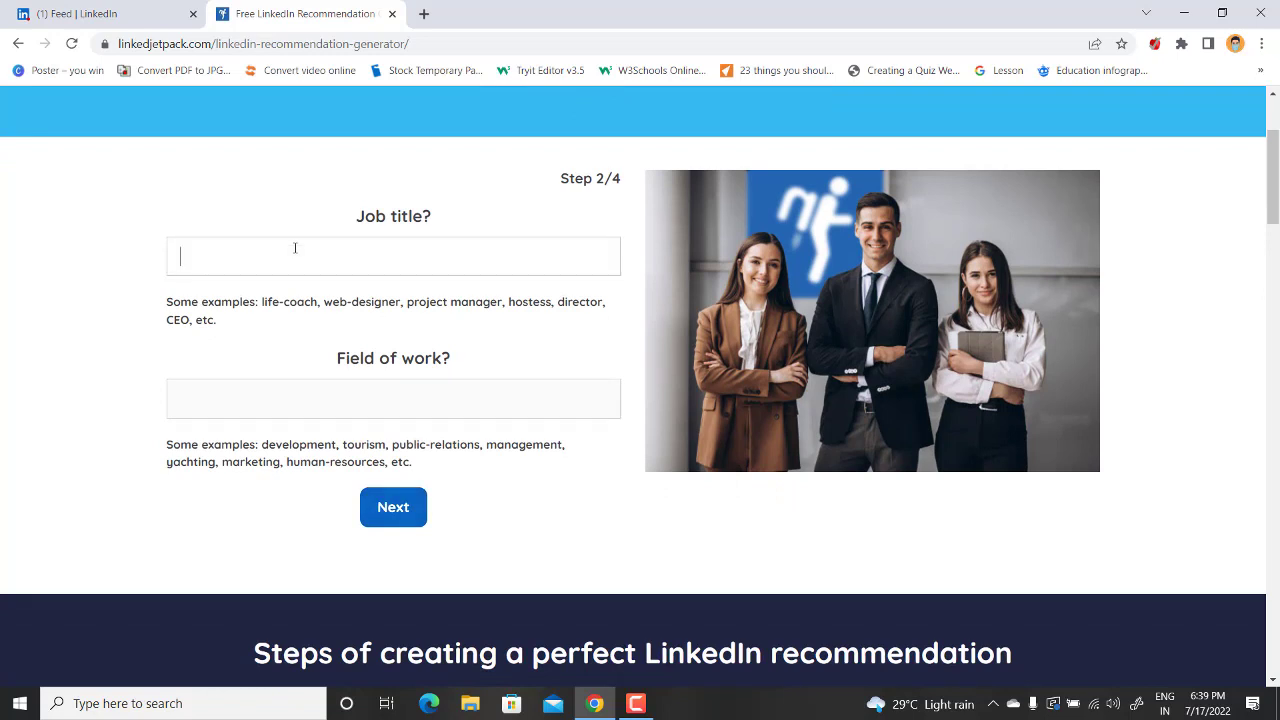
pyautogui.click(295, 248)
pyautogui.write('Securitt')
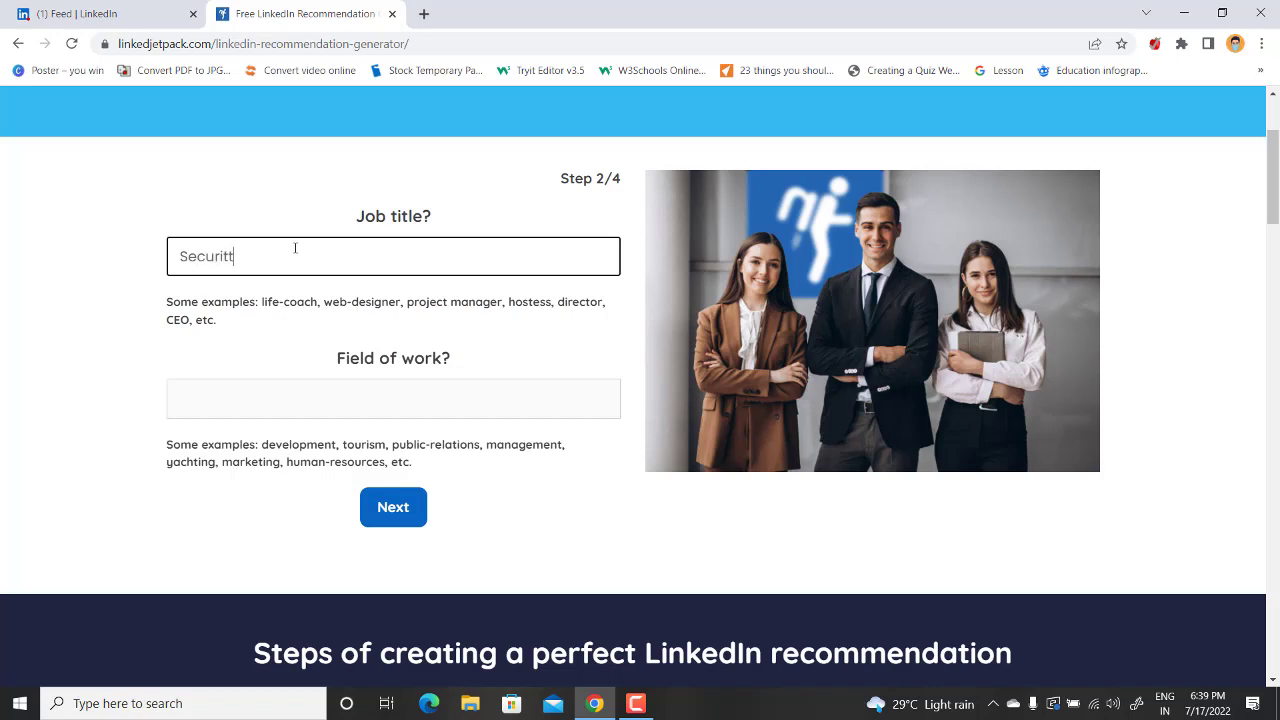
pyautogui.press('BackSpace')
pyautogui.write('y manager')
pyautogui.press('Tab')
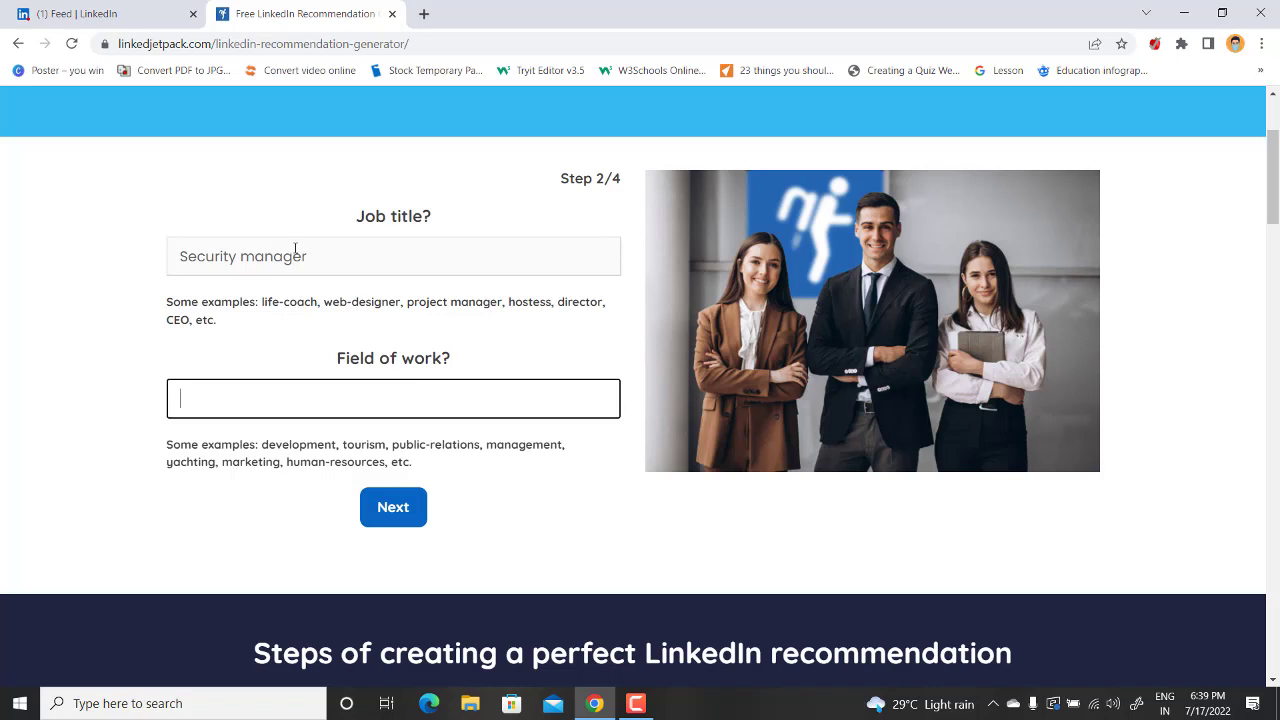
pyautogui.write('Control Room Operation')
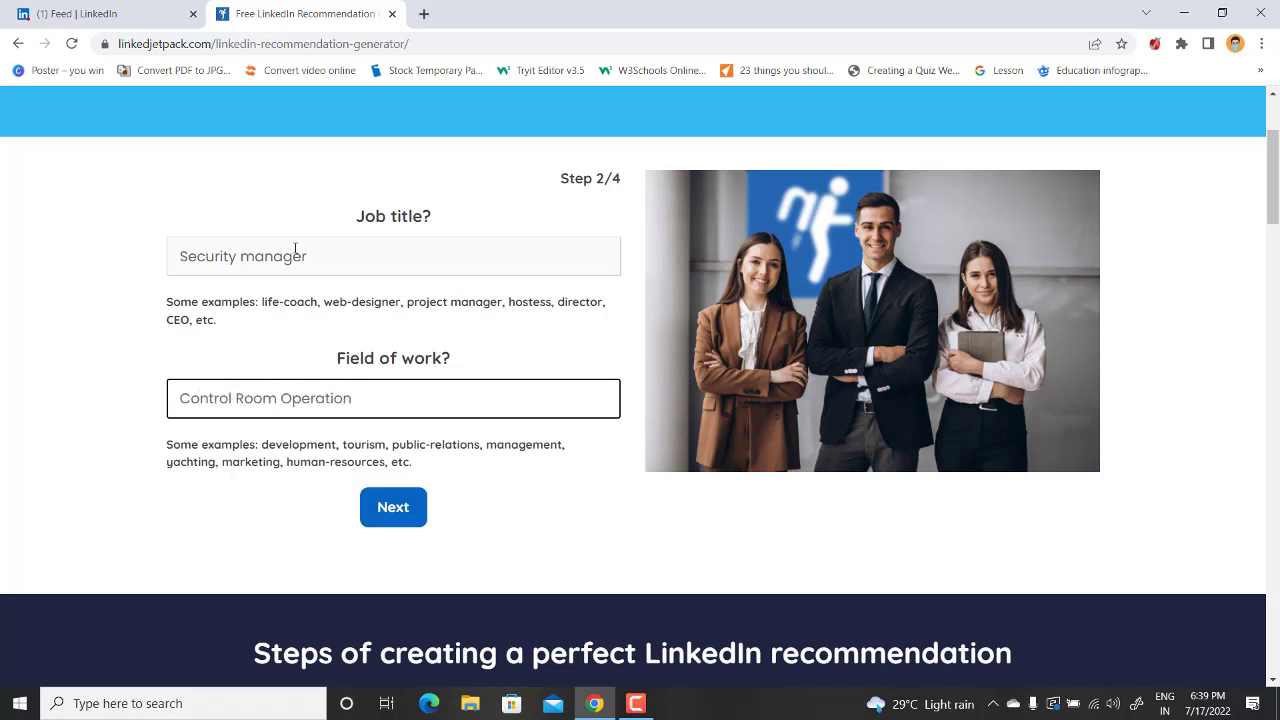
pyautogui.write('s')
# On the next step, enter company 'test' and skills 'leadership, public speaking'
pyautogui.click(395, 505)
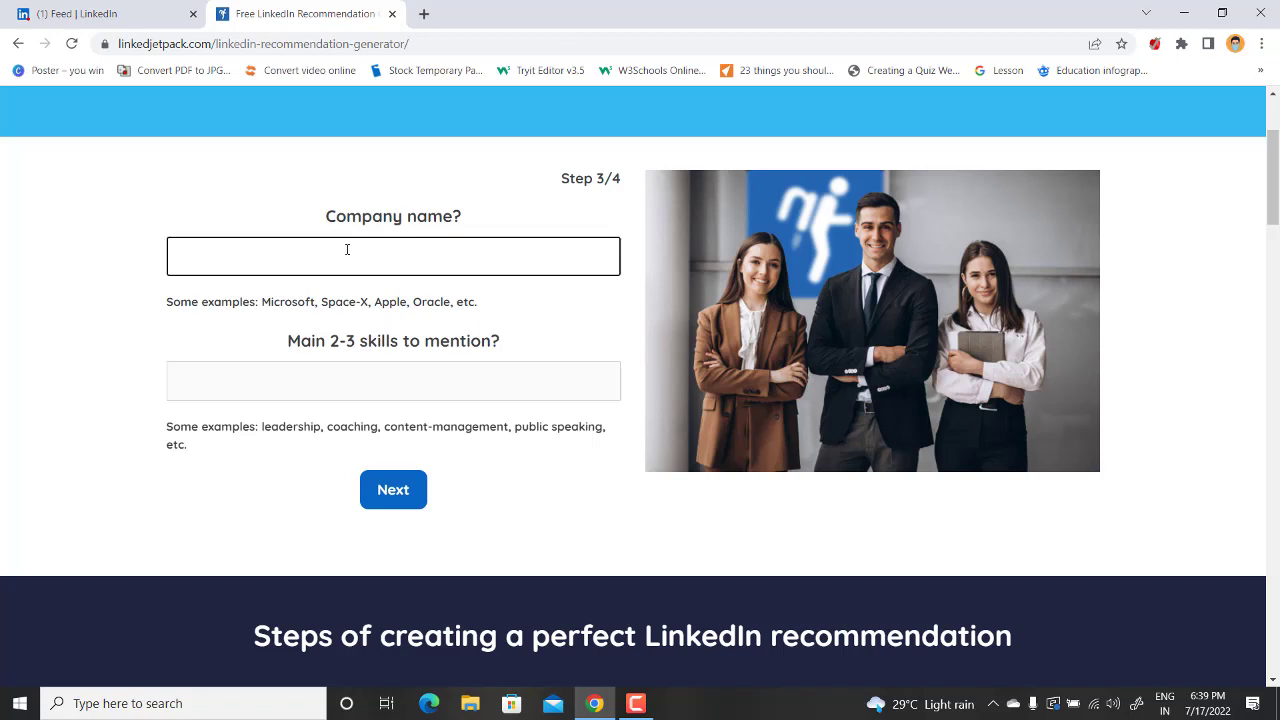
pyautogui.write('test')
pyautogui.press('Tab')
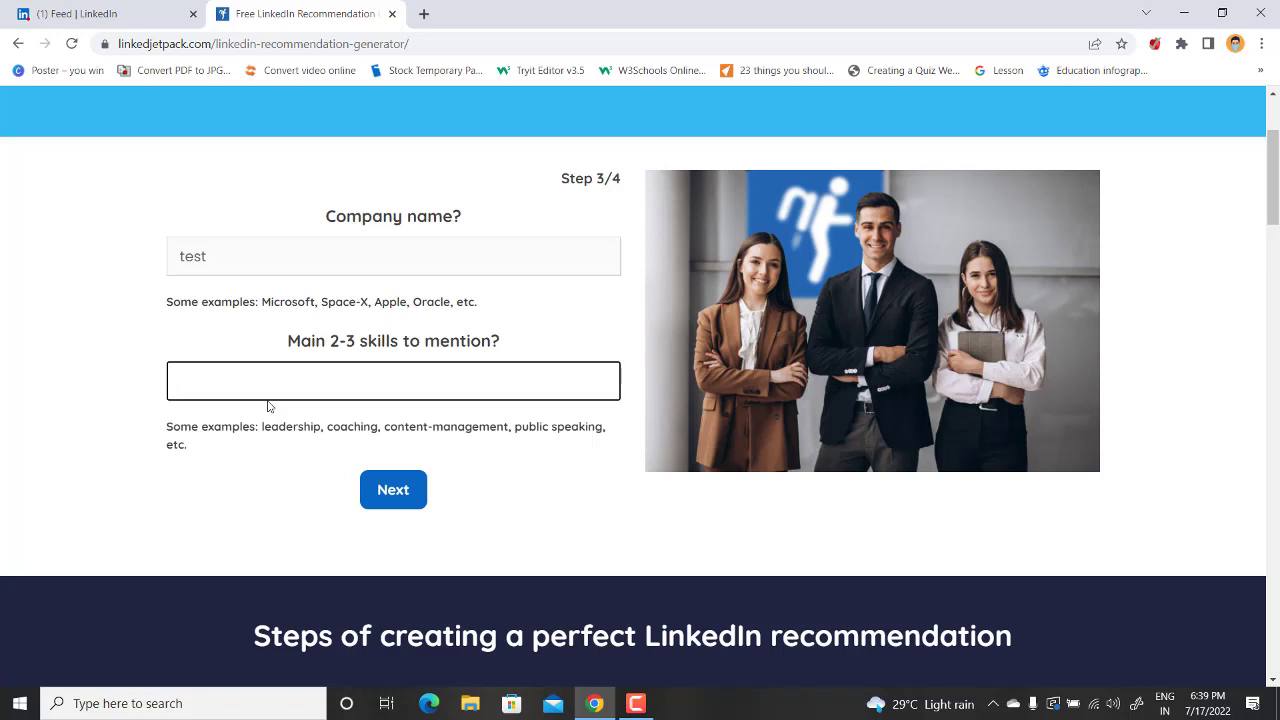
pyautogui.write('leadership, public speaking')
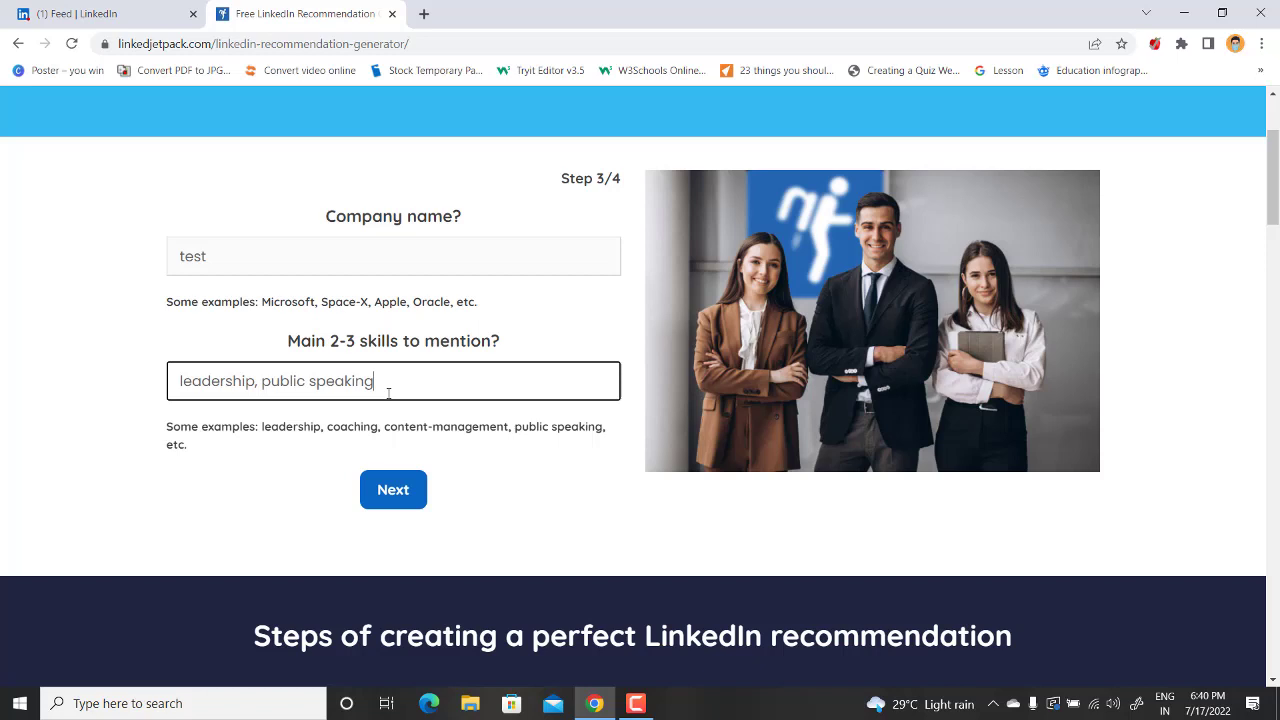
# Advance to the final step and fill in the user's e-mail address
pyautogui.click(393, 497)
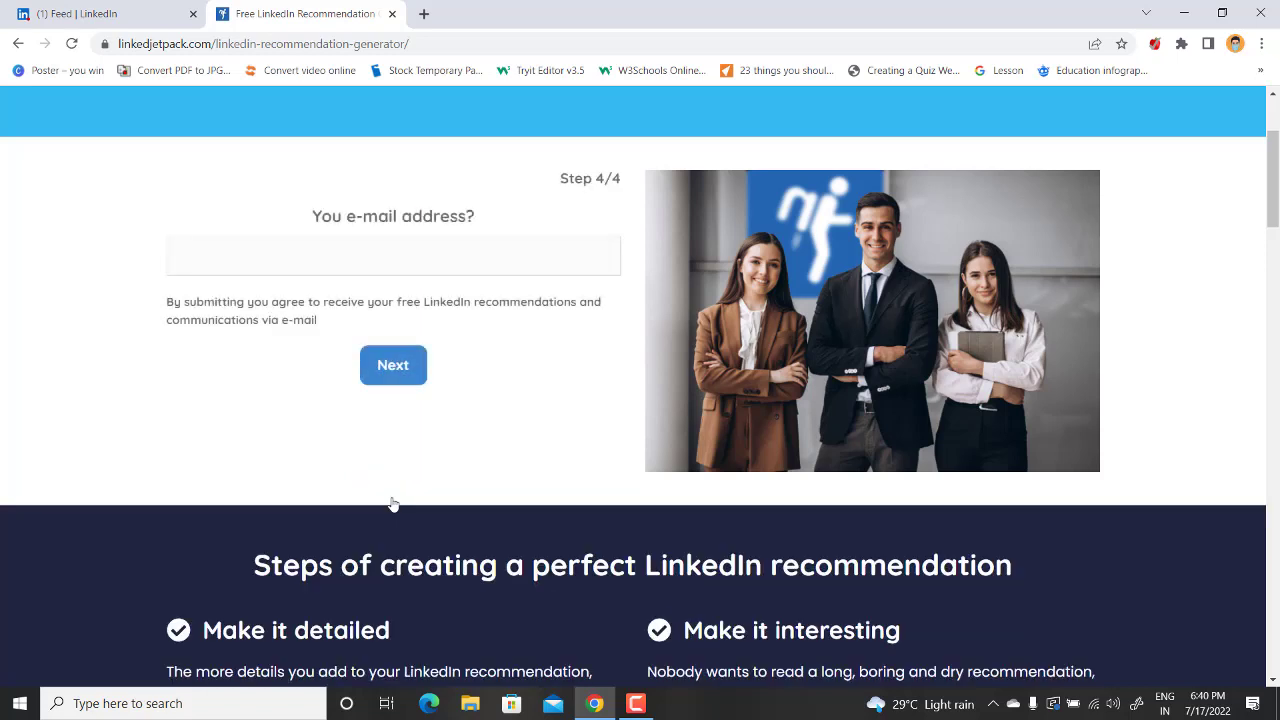
pyautogui.click(269, 266)
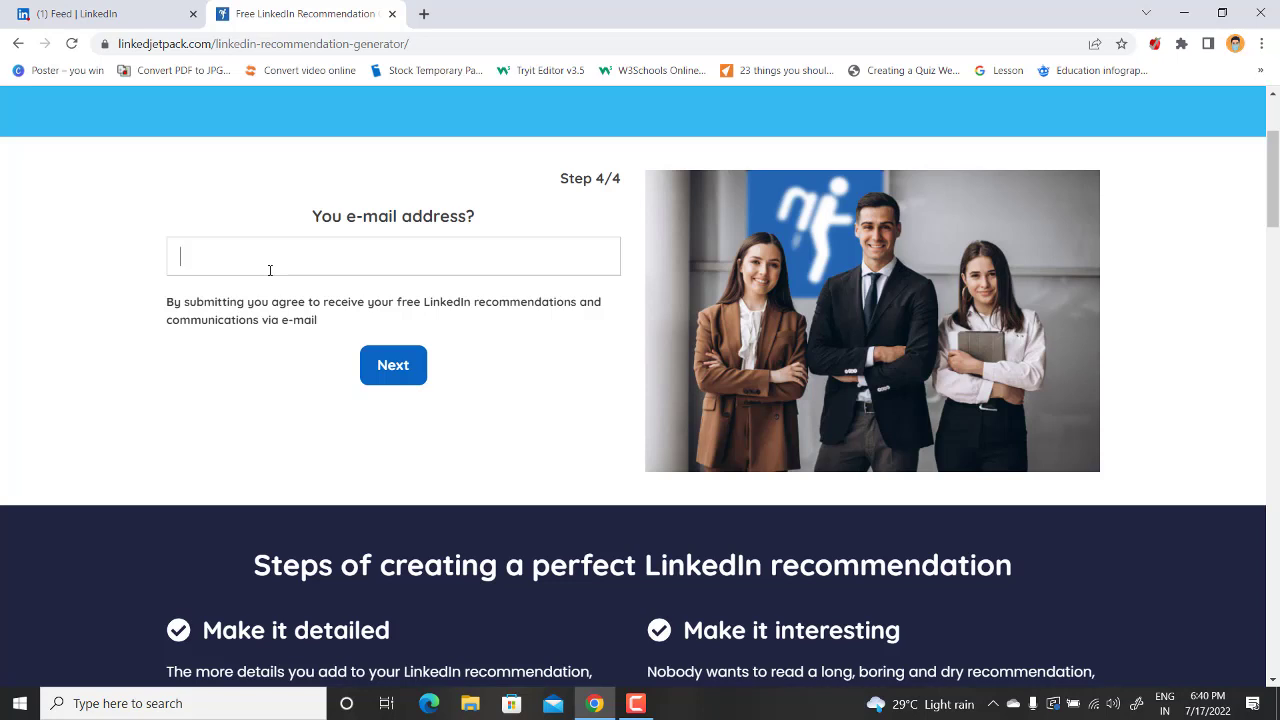
pyautogui.click(270, 270)
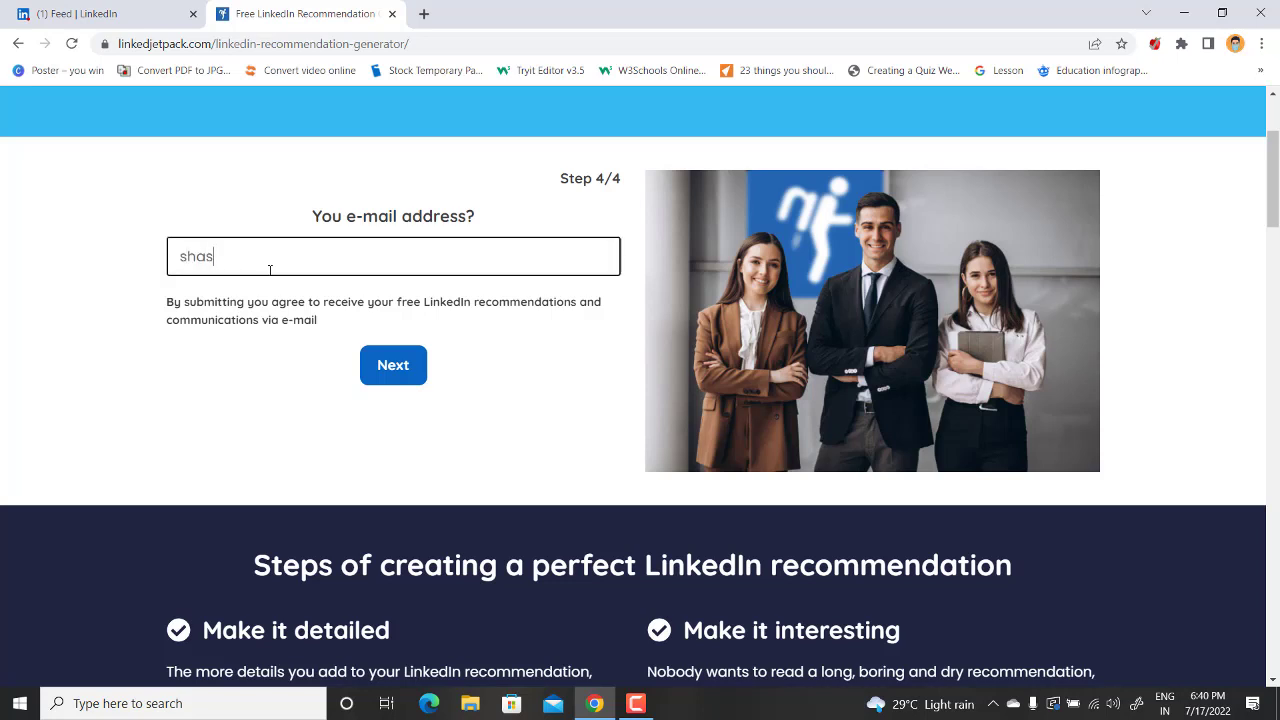
pyautogui.click(393, 366)
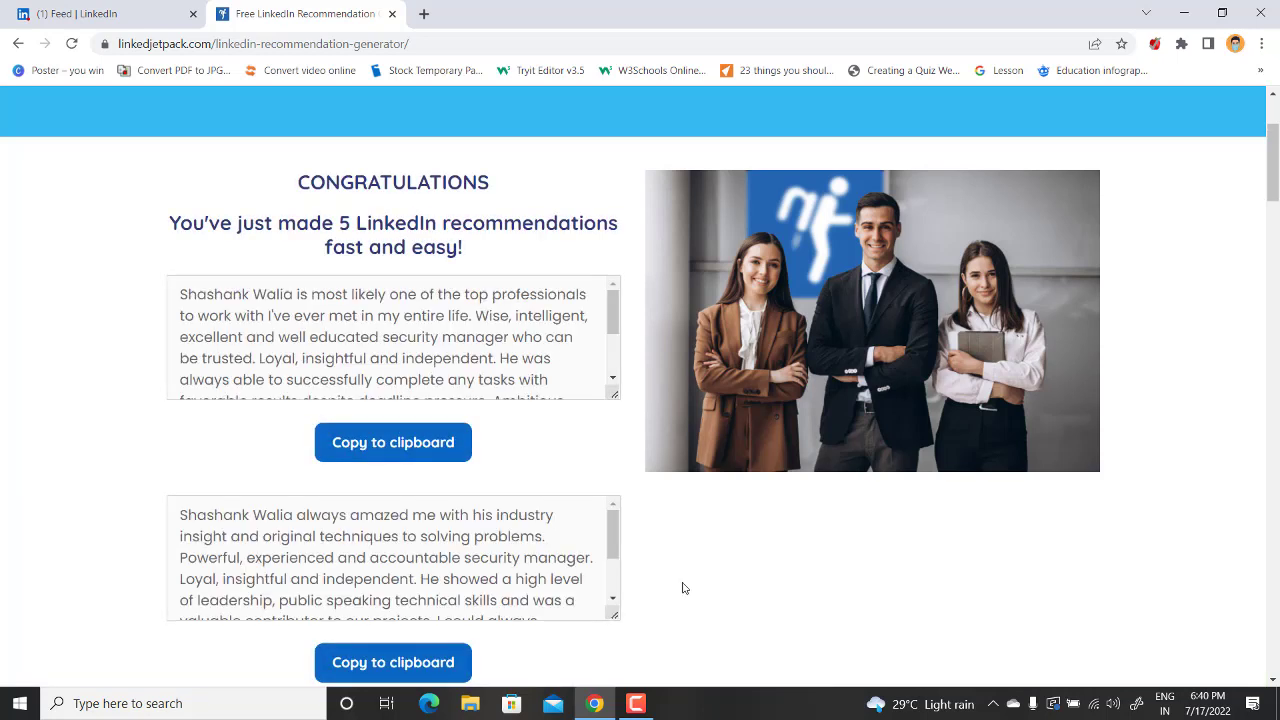
pyautogui.scroll(-12, 646, 529)
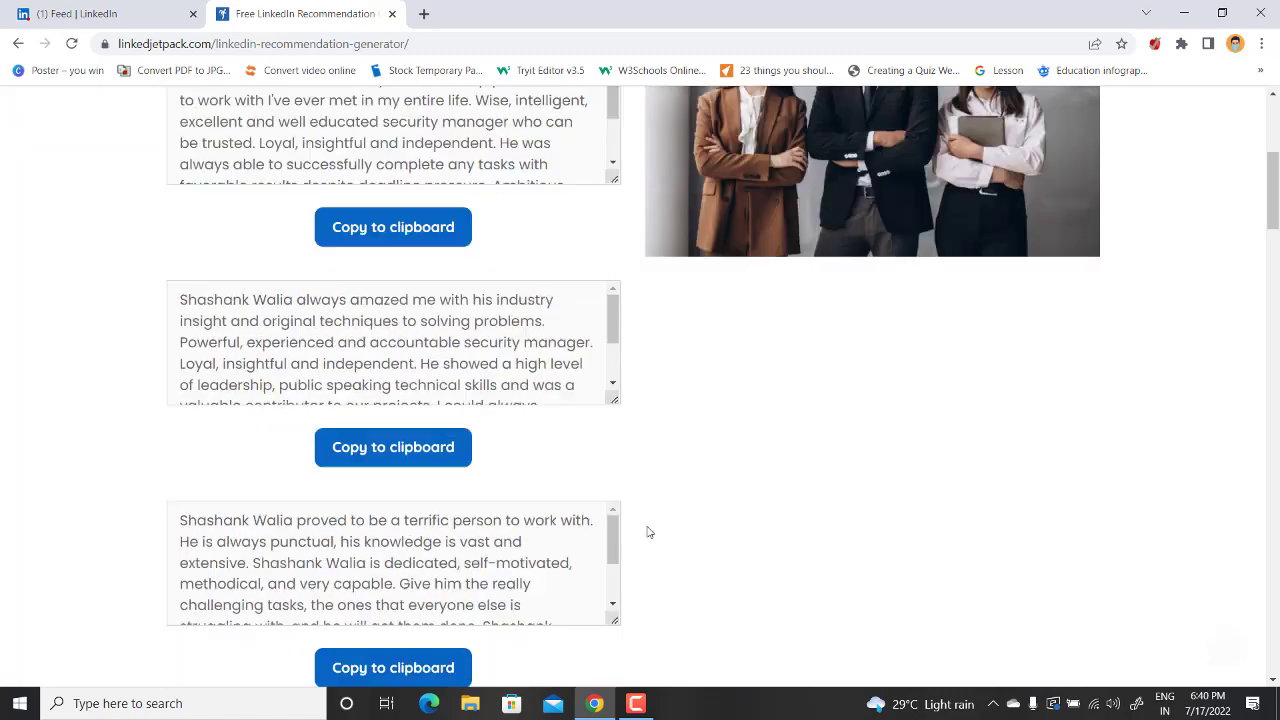
pyautogui.scroll(6, 656, 427)
pyautogui.scroll(5, 656, 427)
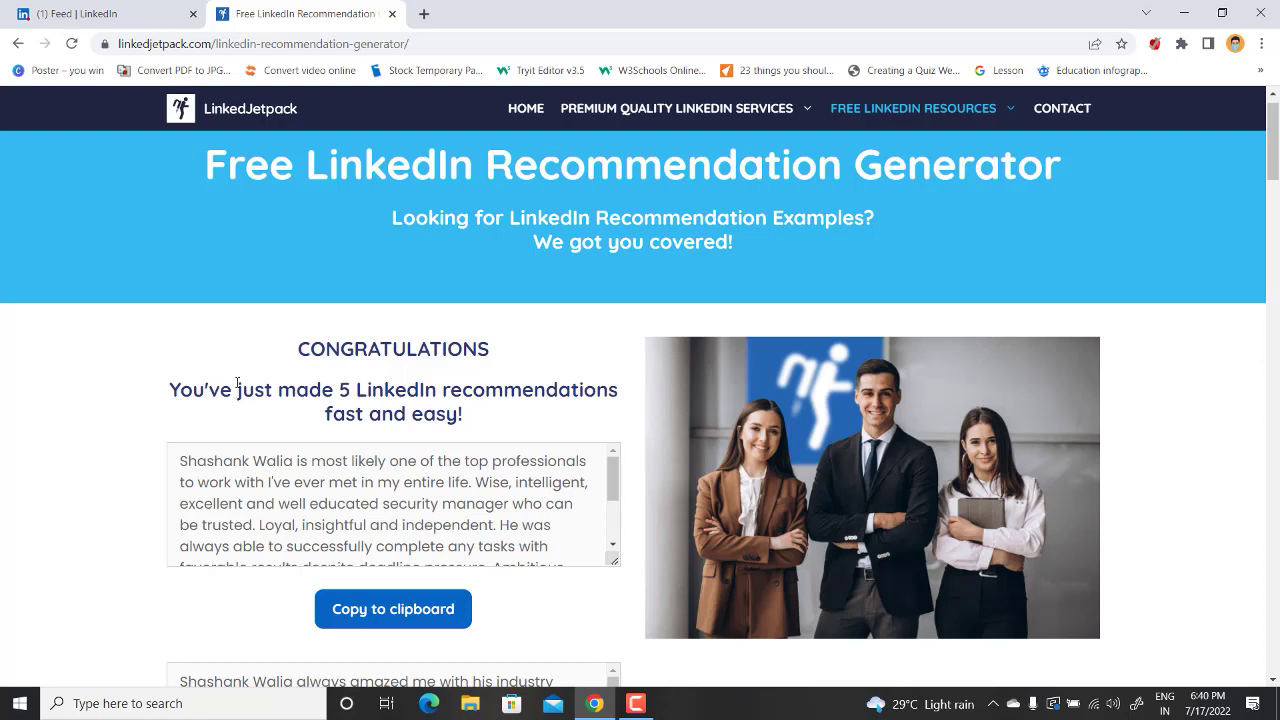
pyautogui.scroll(-1, 237, 383)
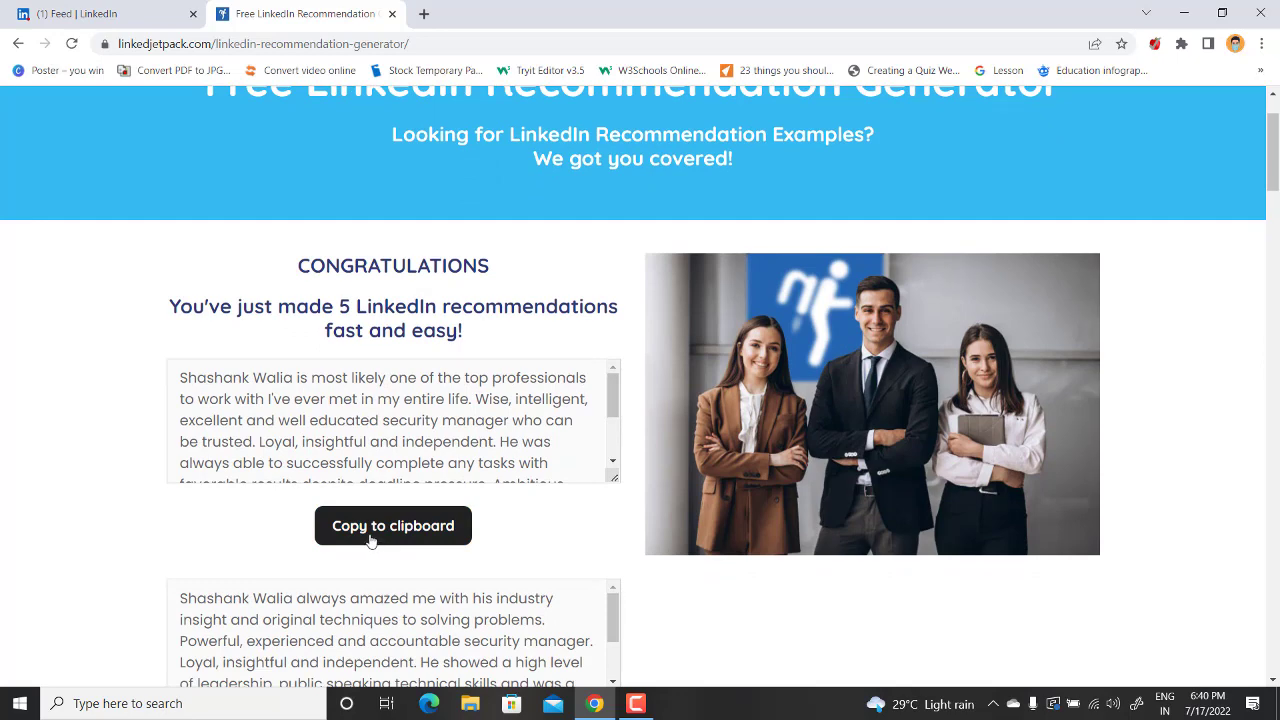
# Back in LinkedIn, open your own profile and scroll down to its Recommendations section
pyautogui.click(105, 14)
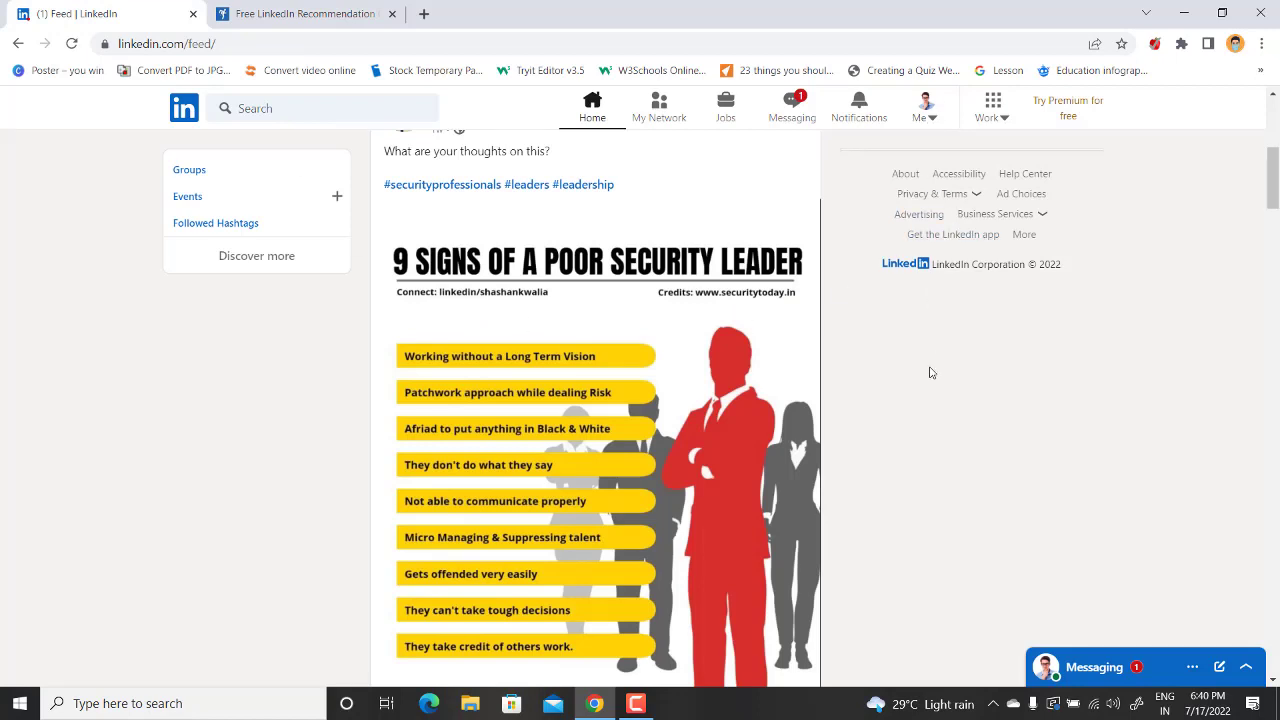
pyautogui.click(921, 120)
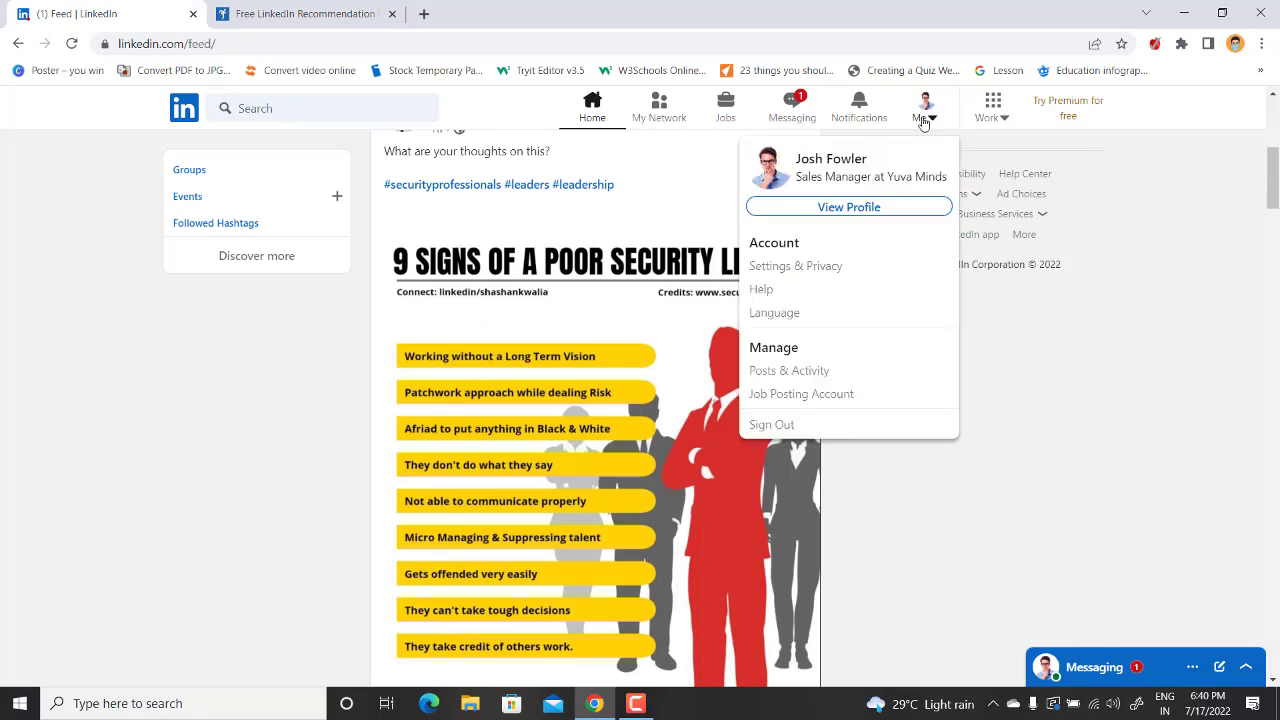
pyautogui.click(828, 212)
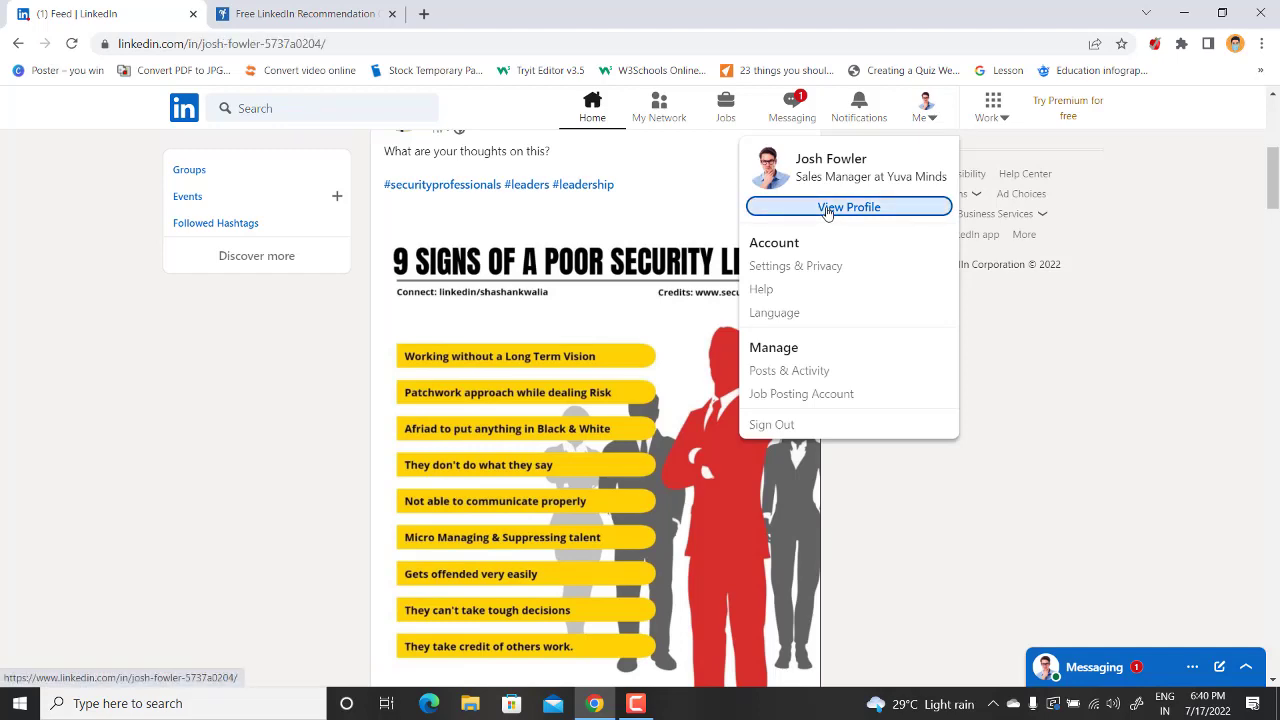
pyautogui.scroll(-5, 408, 417)
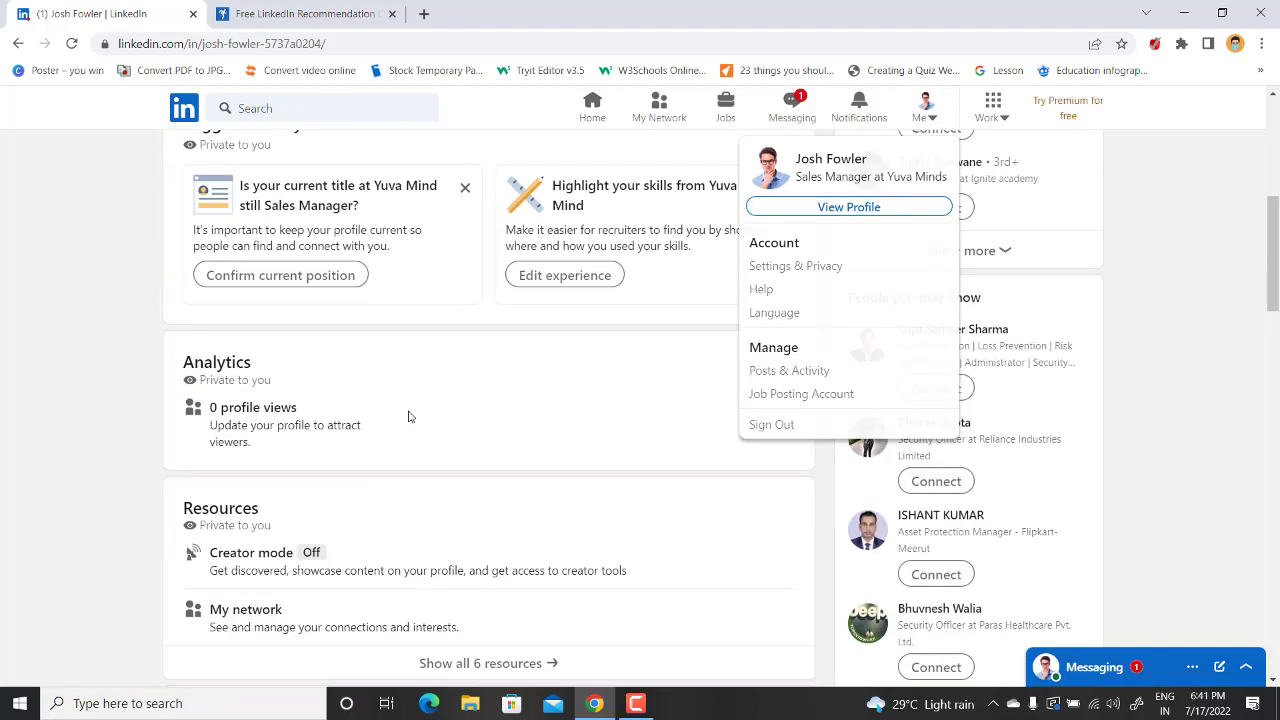
pyautogui.scroll(-7, 408, 417)
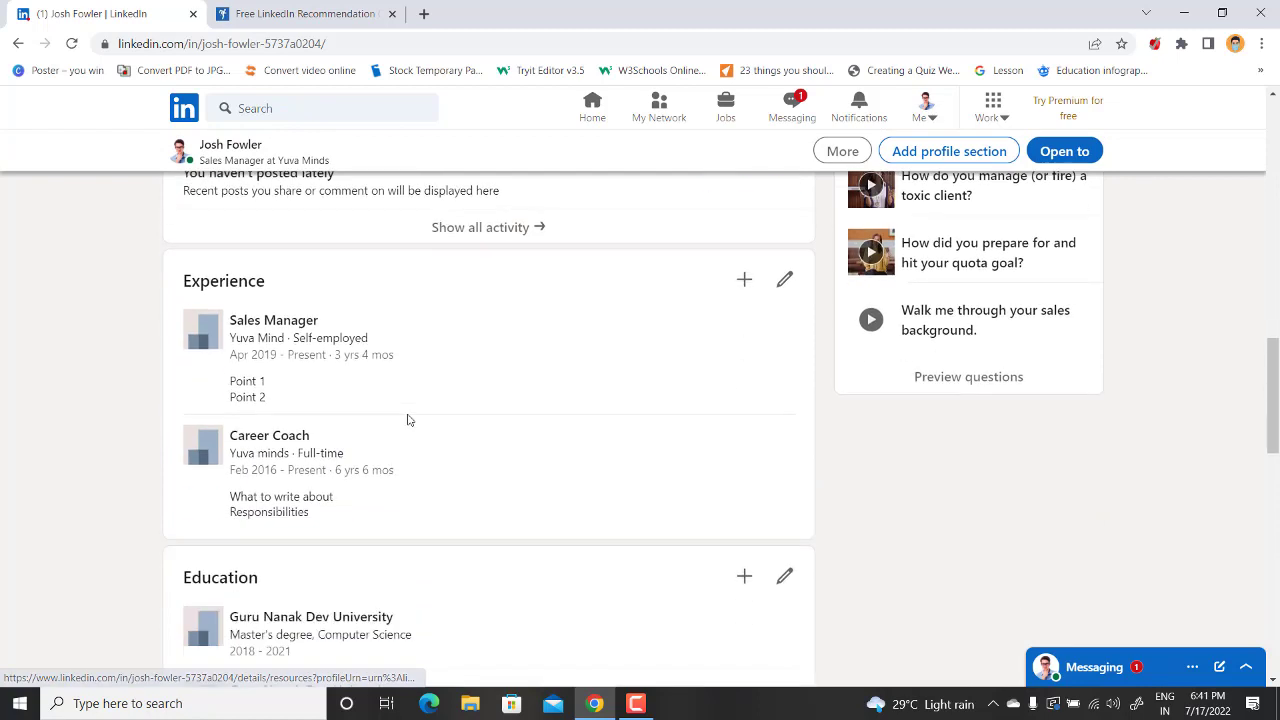
pyautogui.scroll(-6, 408, 420)
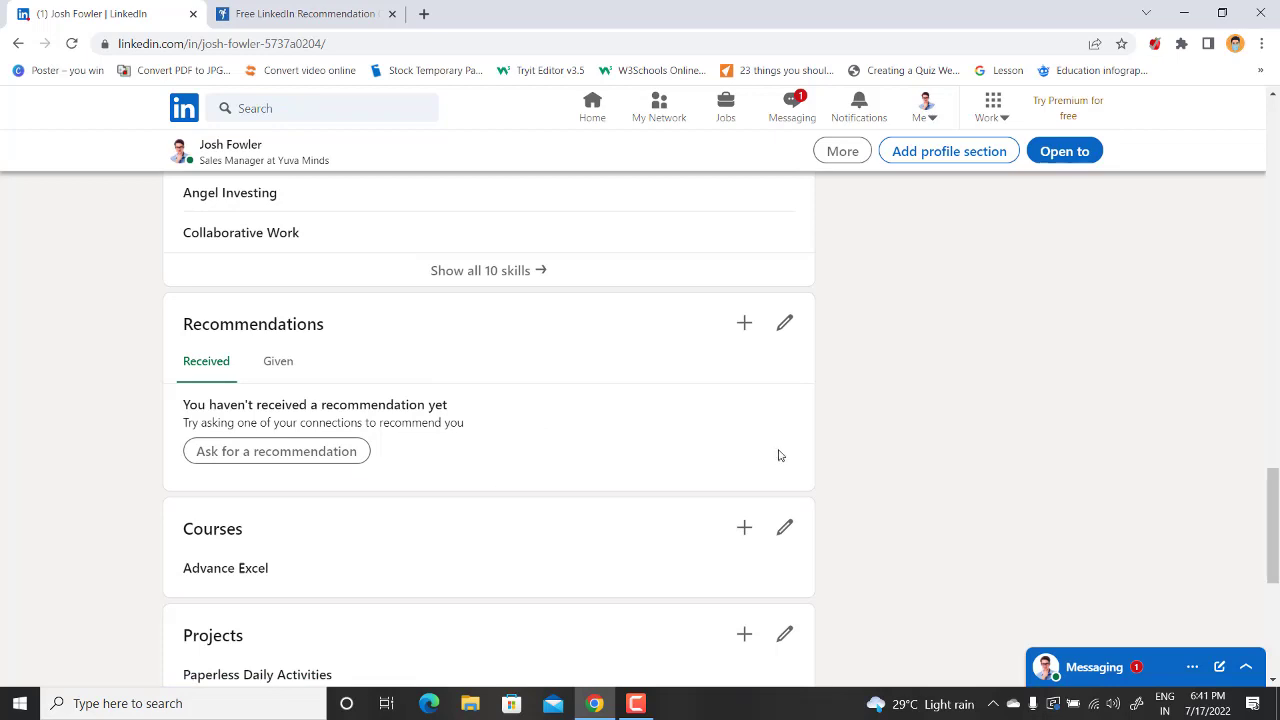
# Start a new recommendation, search 'sha' to pick the connection, and continue to details
pyautogui.click(745, 322)
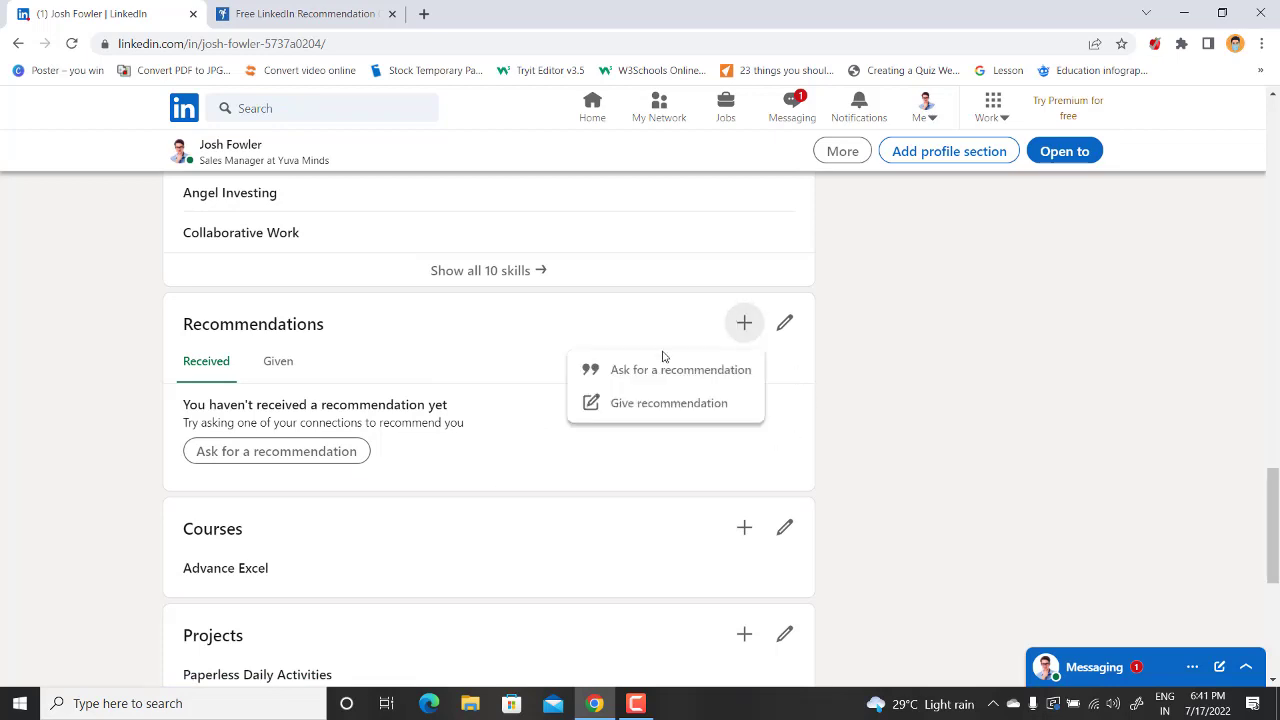
pyautogui.click(633, 404)
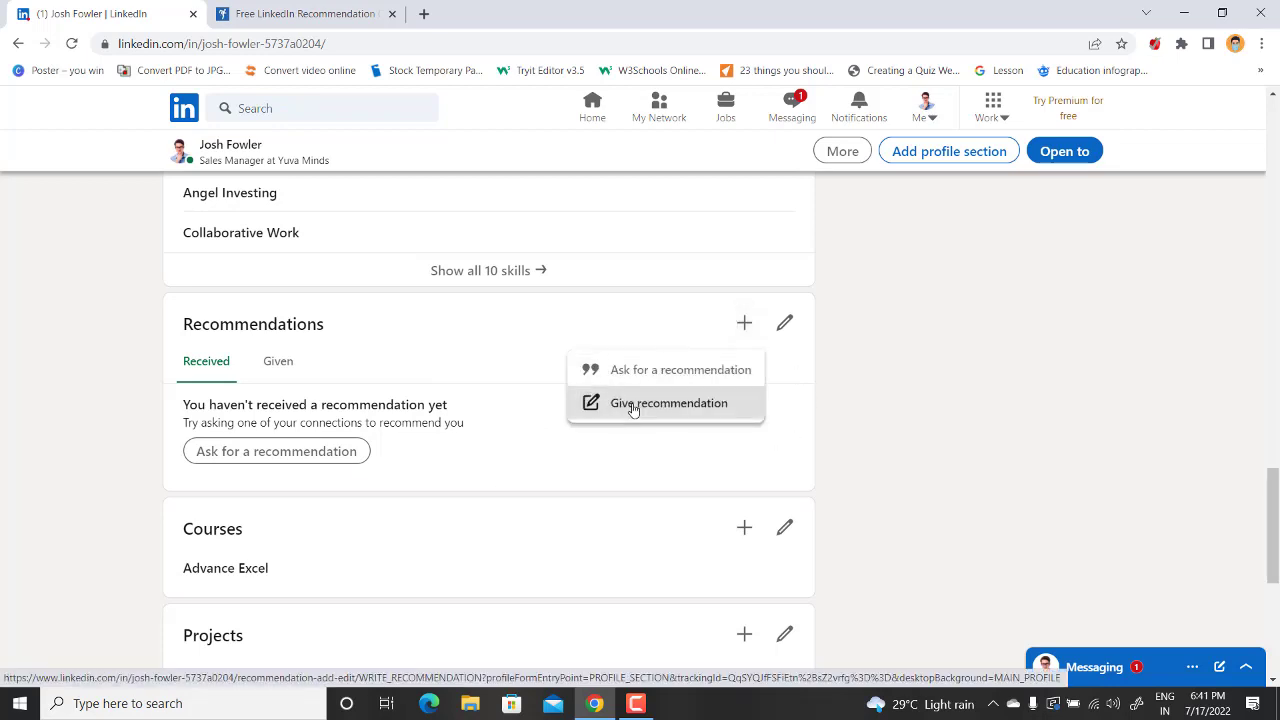
pyautogui.click(458, 294)
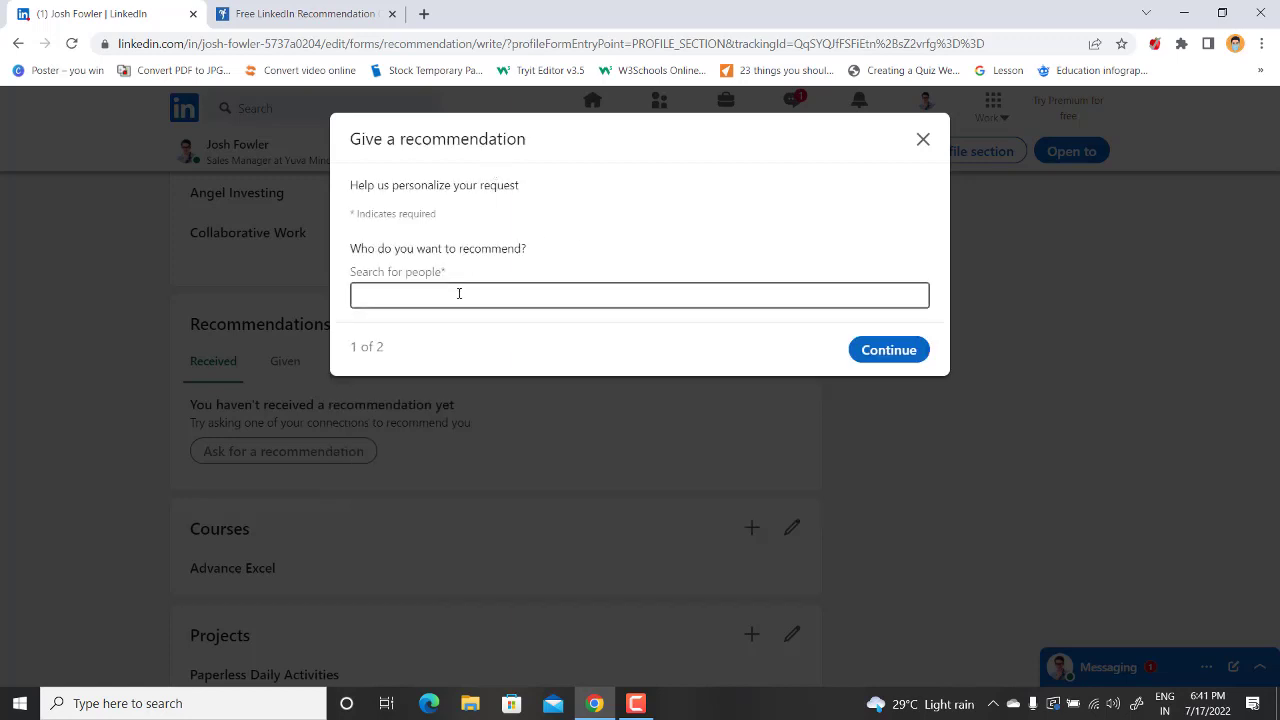
pyautogui.write('sha')
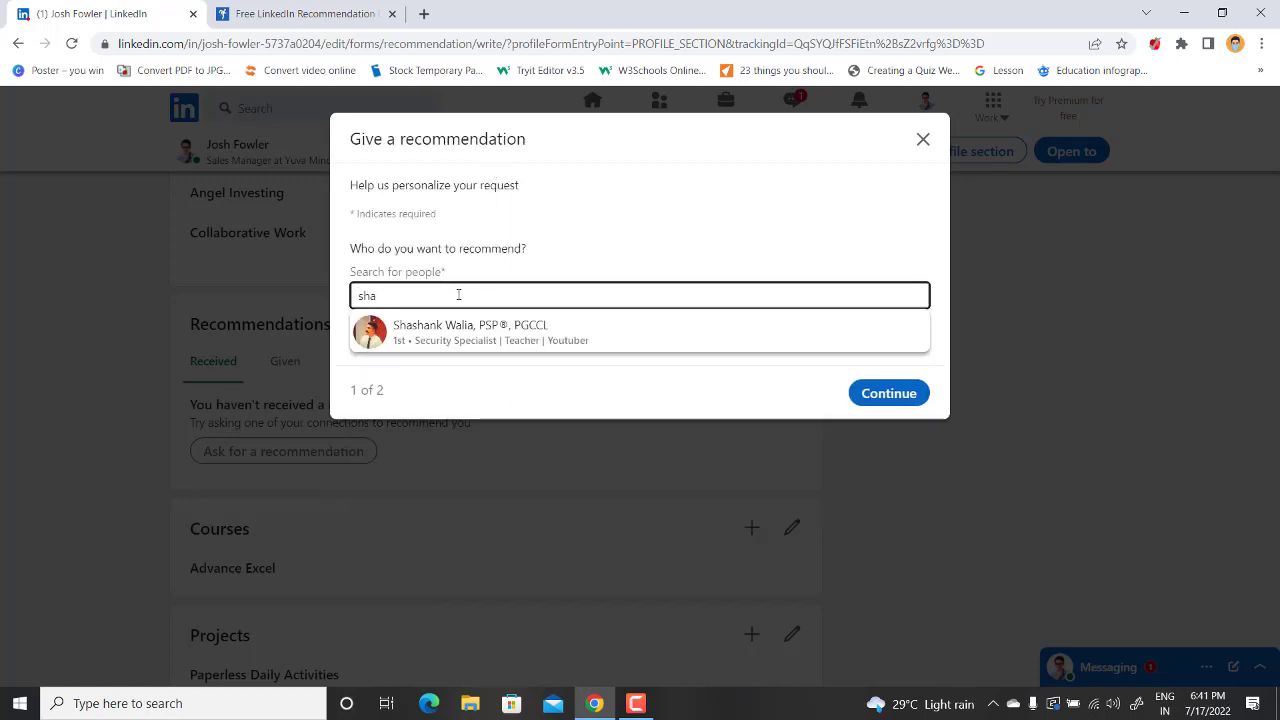
pyautogui.click(473, 330)
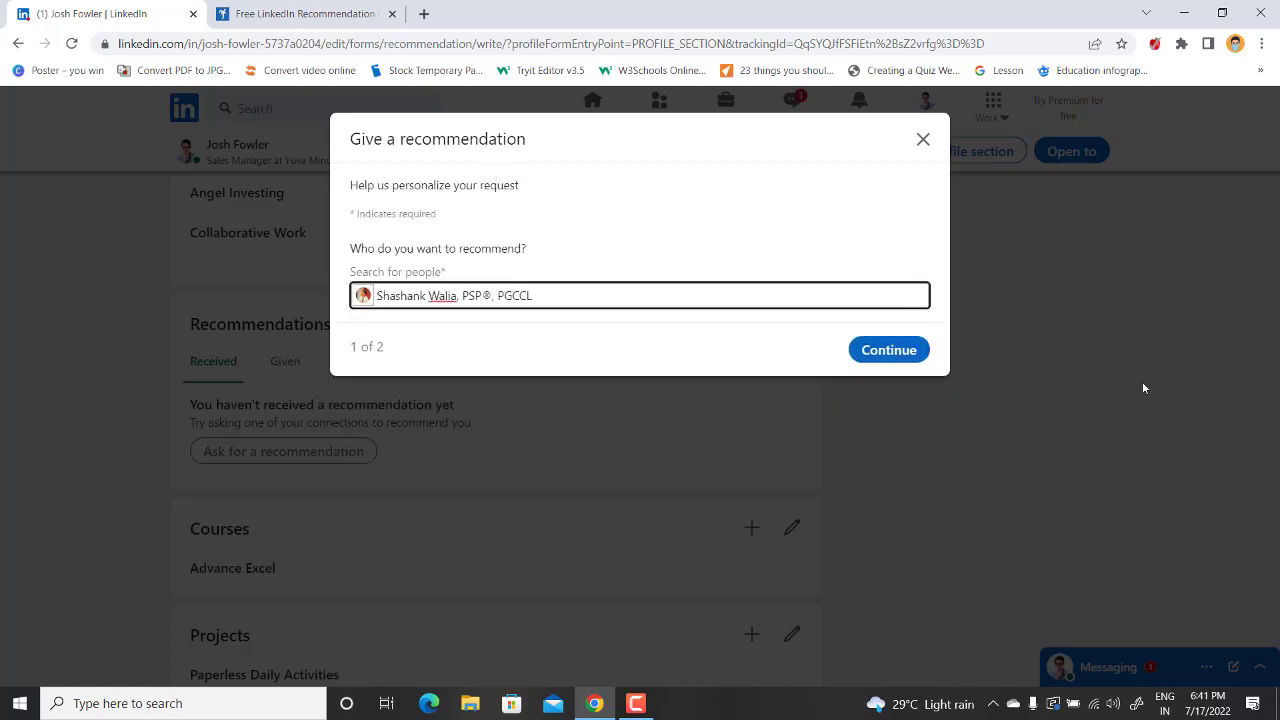
pyautogui.click(893, 354)
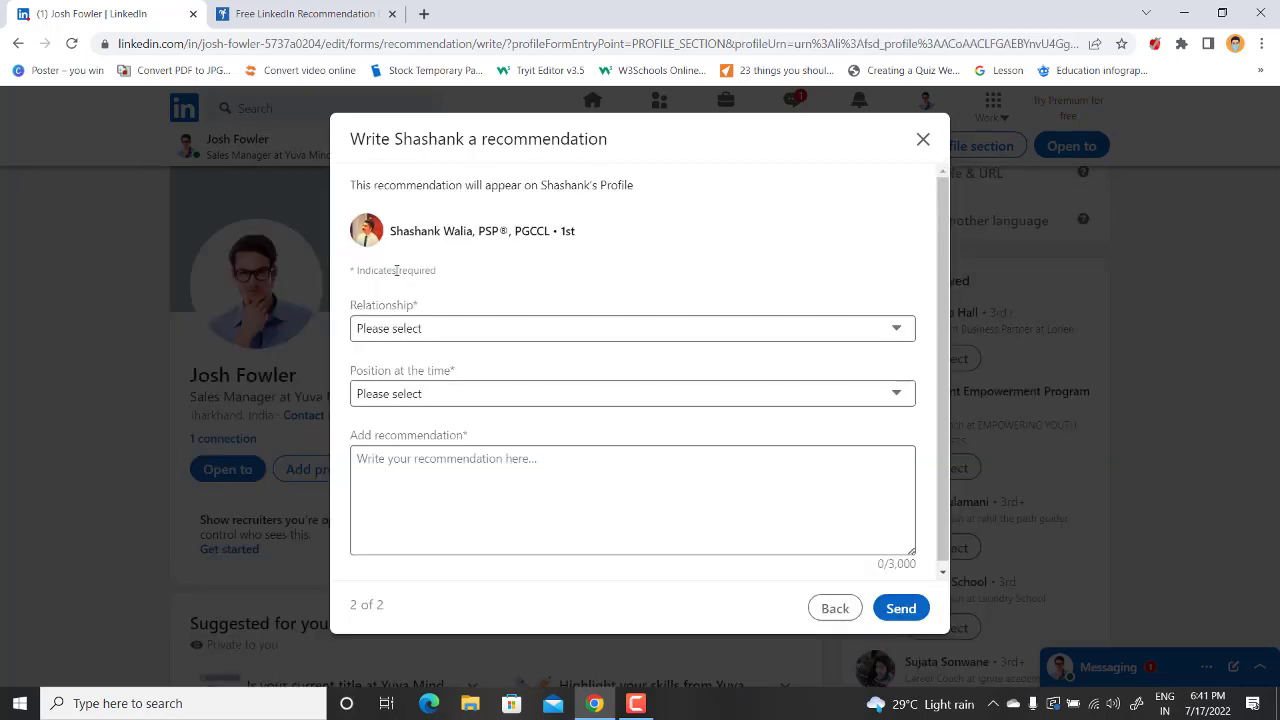
# Set relationship to managed directly, position Assistant Security Manager at Tata Steel, paste the text, and send
pyautogui.click(406, 333)
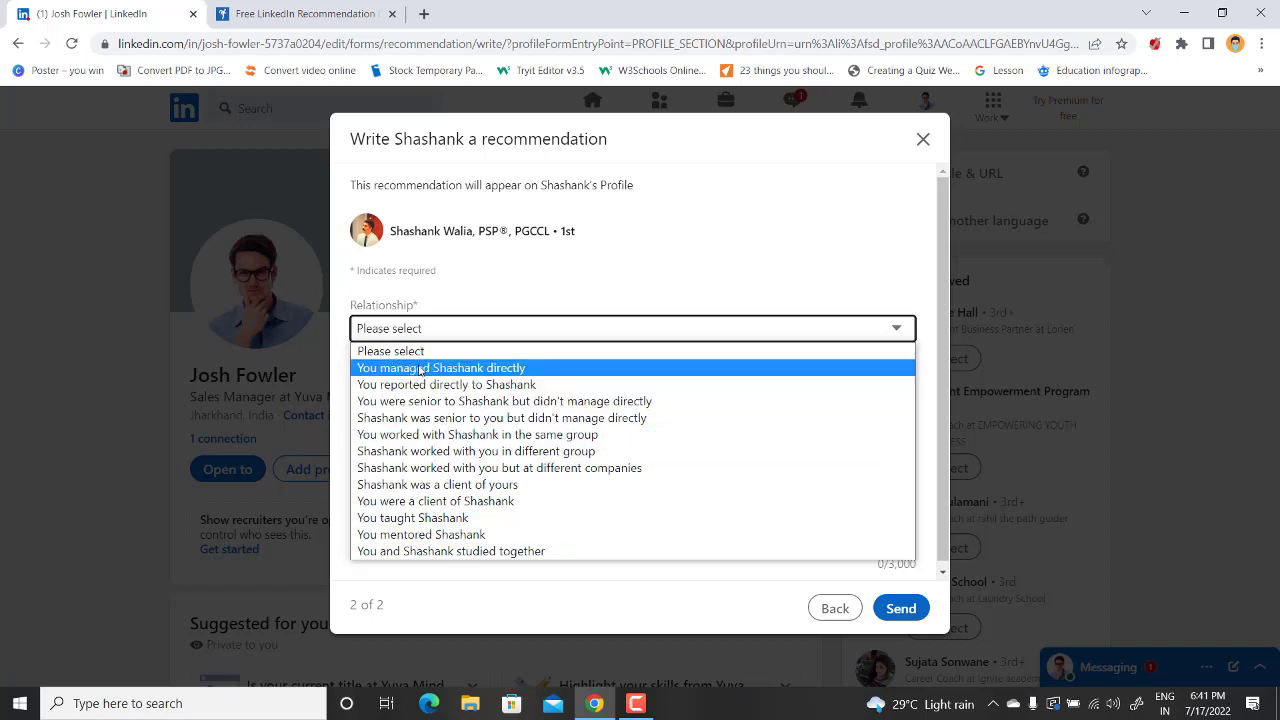
pyautogui.click(422, 368)
pyautogui.click(430, 400)
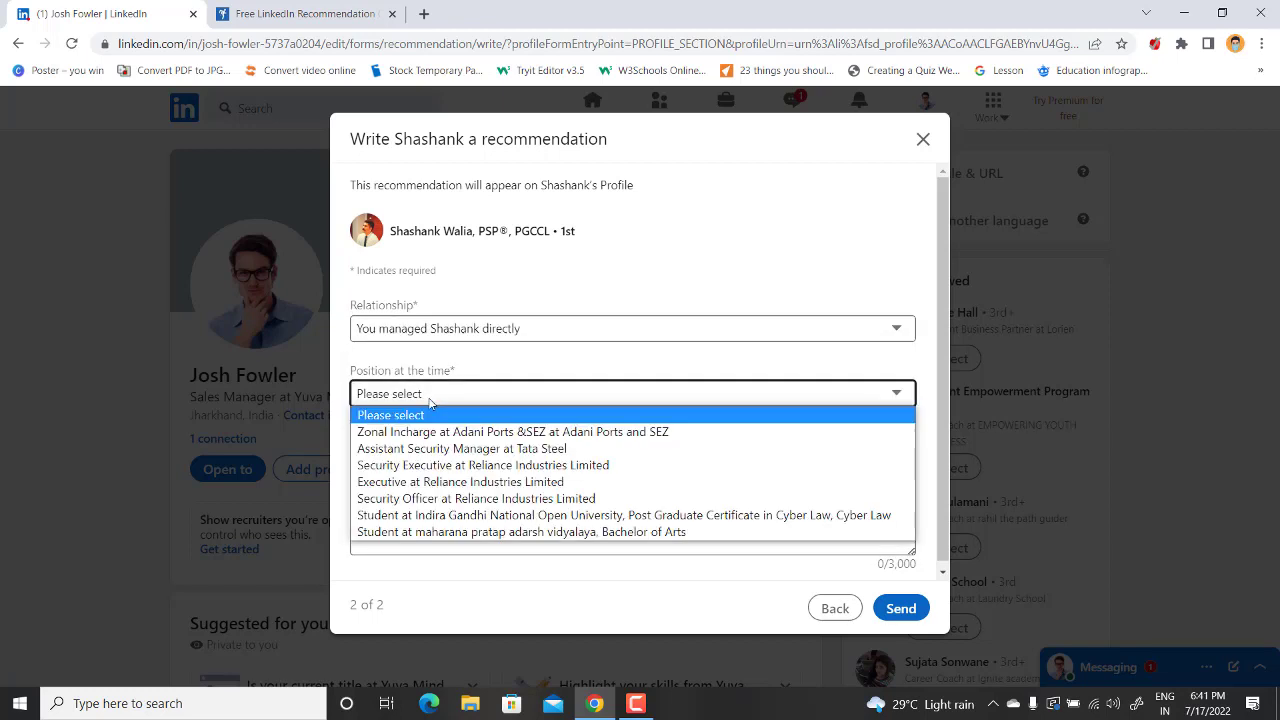
pyautogui.click(414, 450)
pyautogui.click(406, 494)
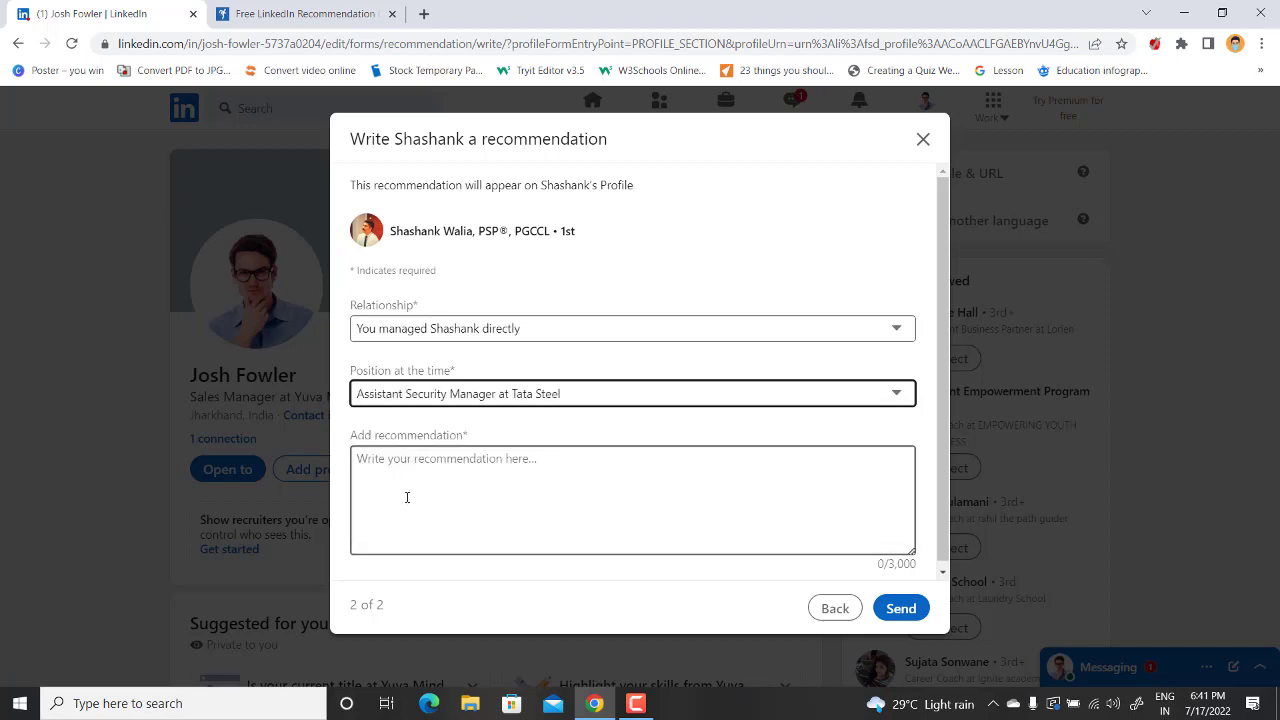
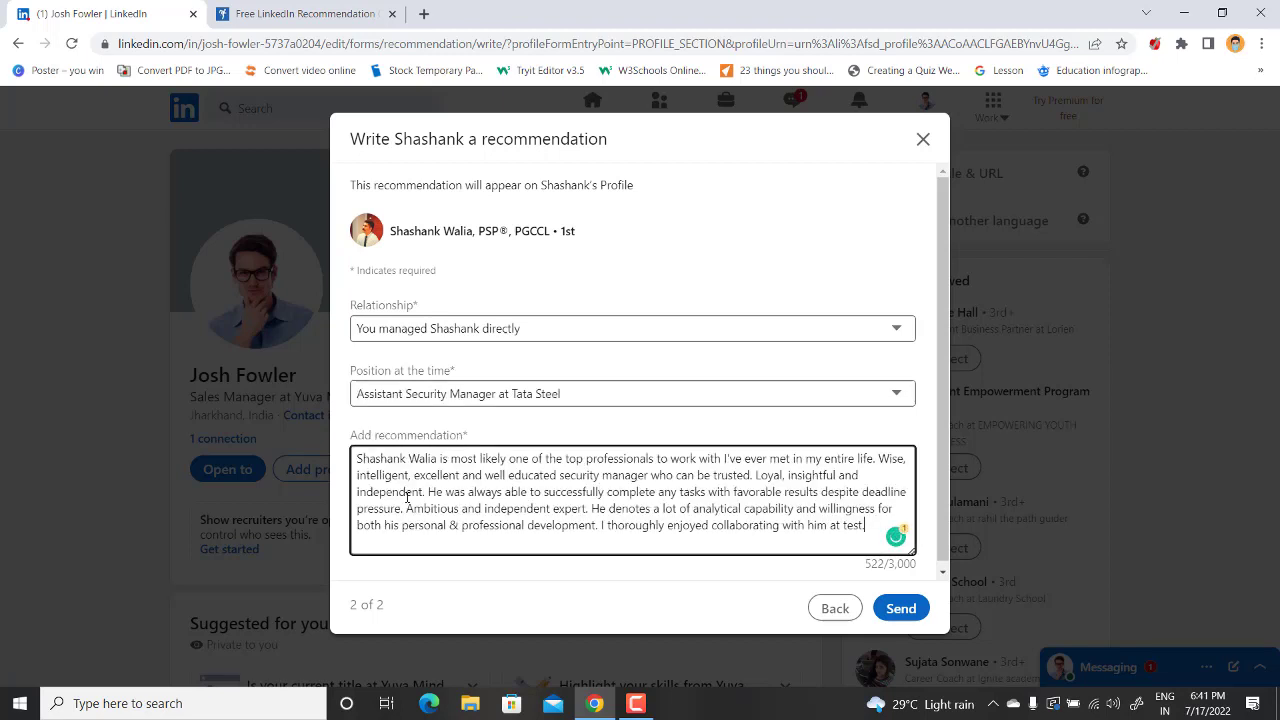
pyautogui.click(903, 612)
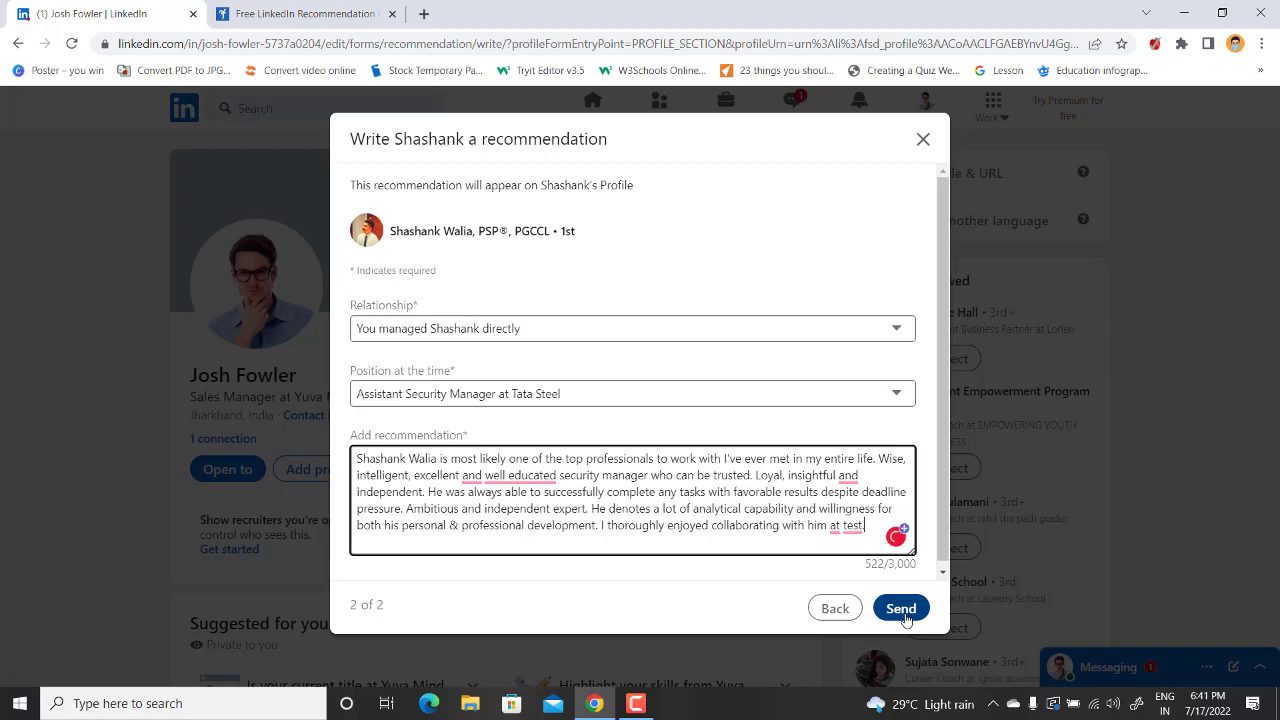